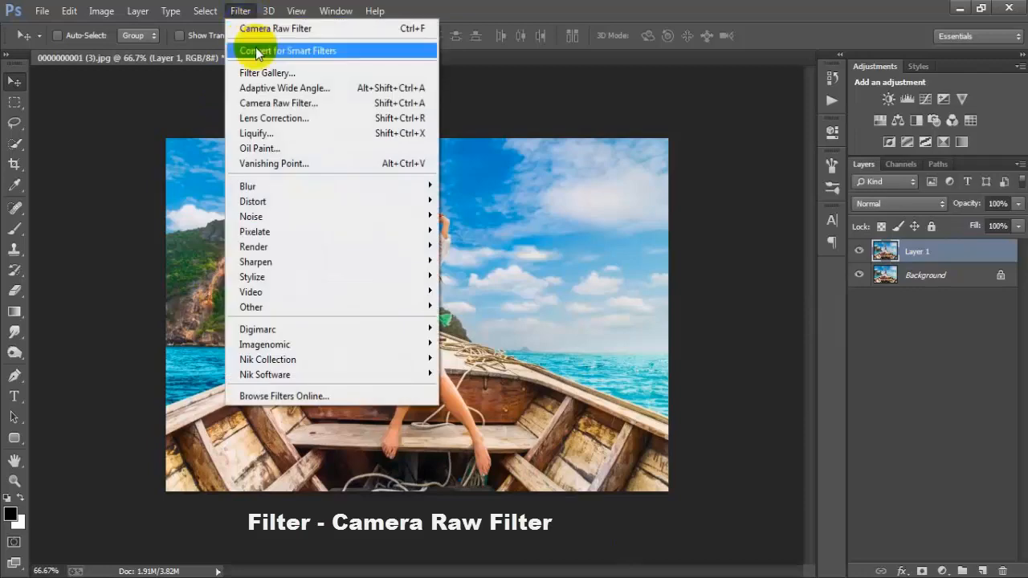
Open the Camera Raw Filter on Layer 1 and set the white balance to Temperature +12 and Tint -9.
click(267, 103)
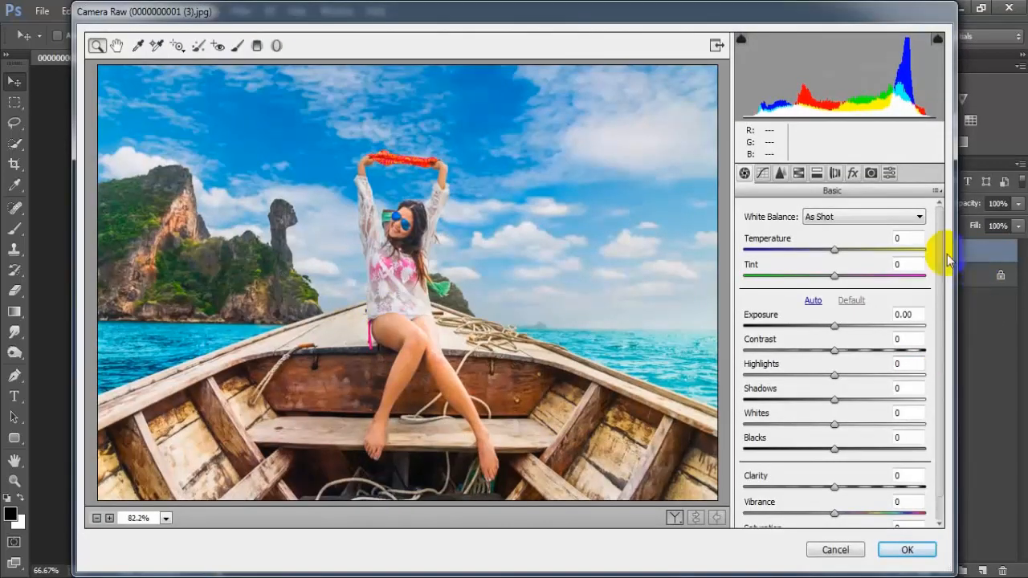
drag(836, 251, 849, 255)
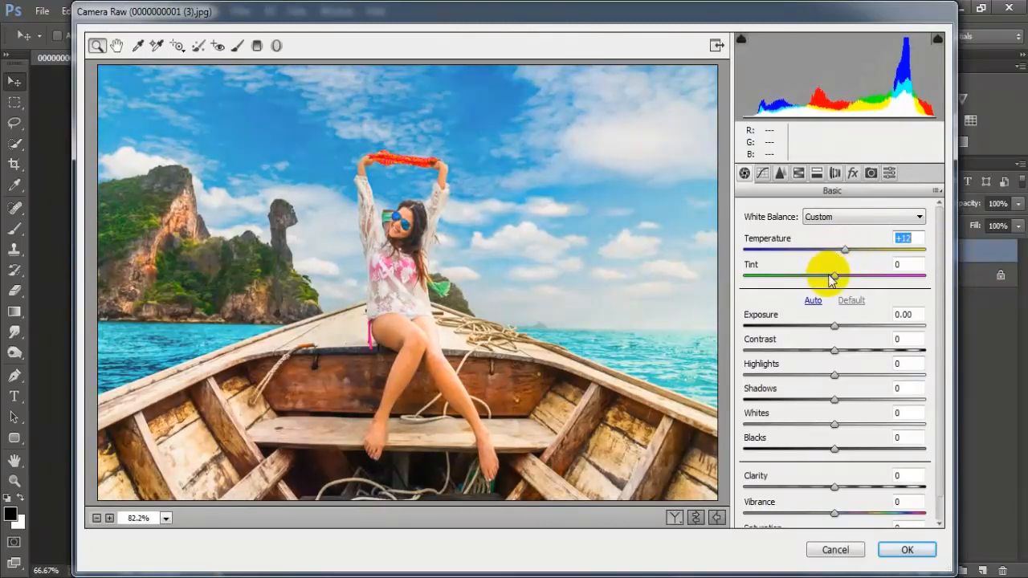
click(834, 277)
drag(833, 274, 825, 276)
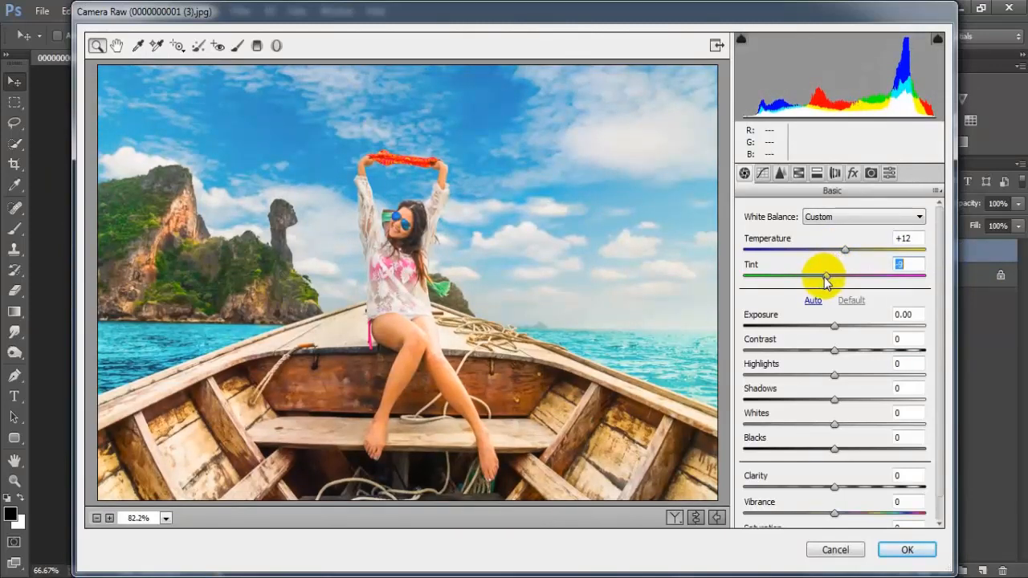
Set Contrast to -8, Highlights -22, Shadows +35, Whites -8, Blacks -7, Clarity +13, Vibrance +23 and Saturation -8.
drag(834, 351, 824, 351)
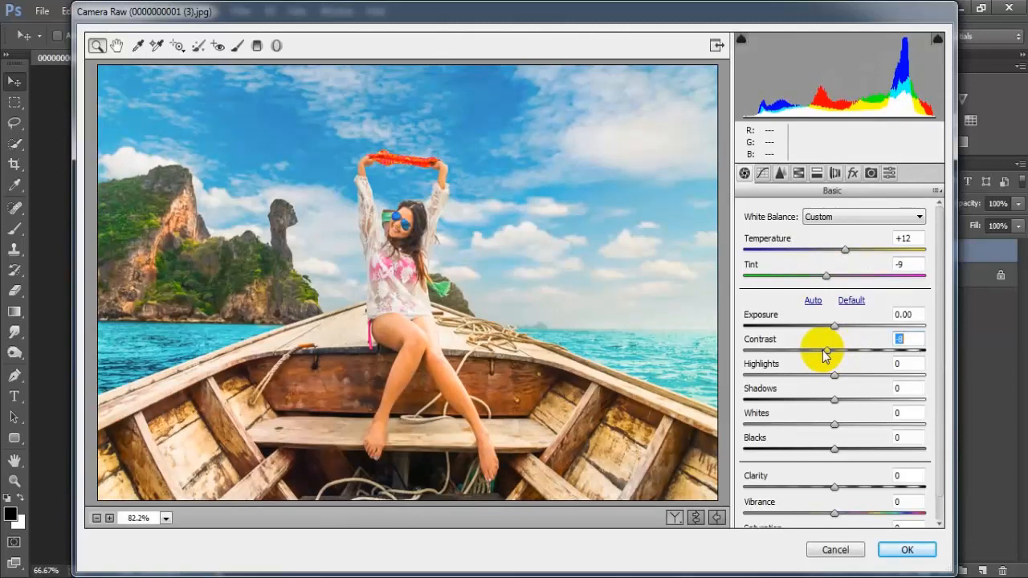
drag(833, 375, 813, 376)
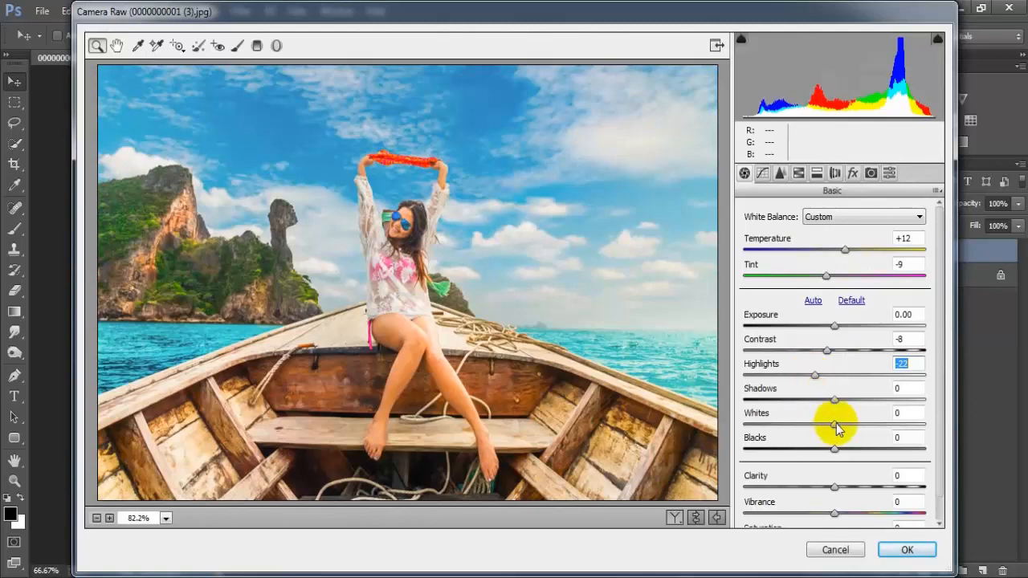
drag(835, 400, 829, 428)
drag(834, 449, 830, 455)
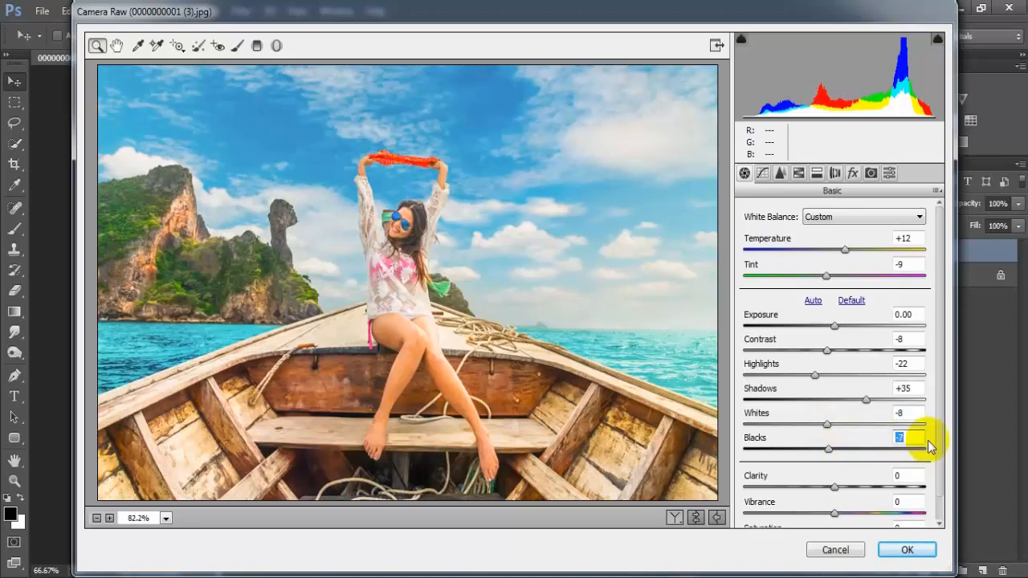
scroll(936, 459, down, 1)
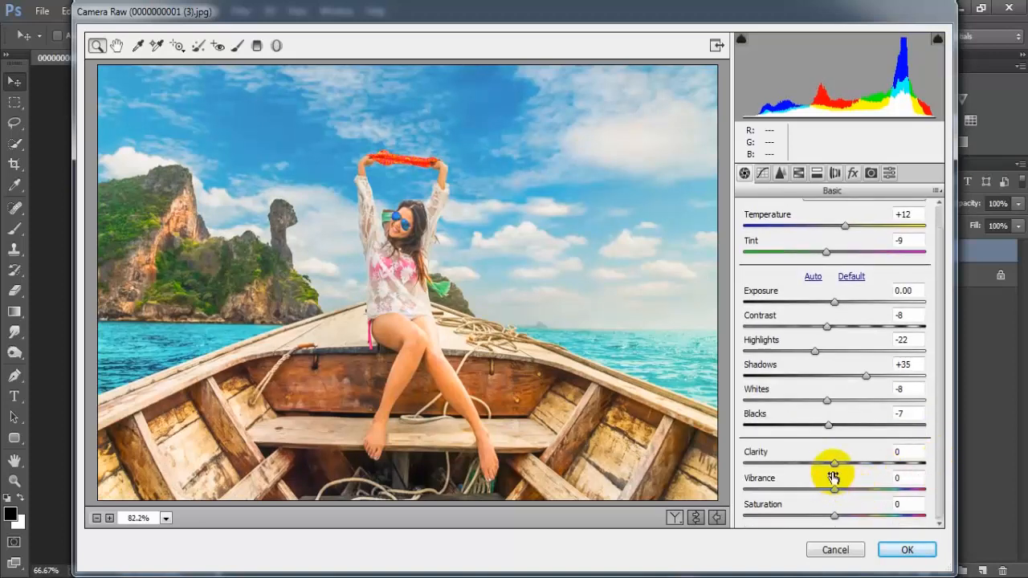
drag(834, 466, 827, 519)
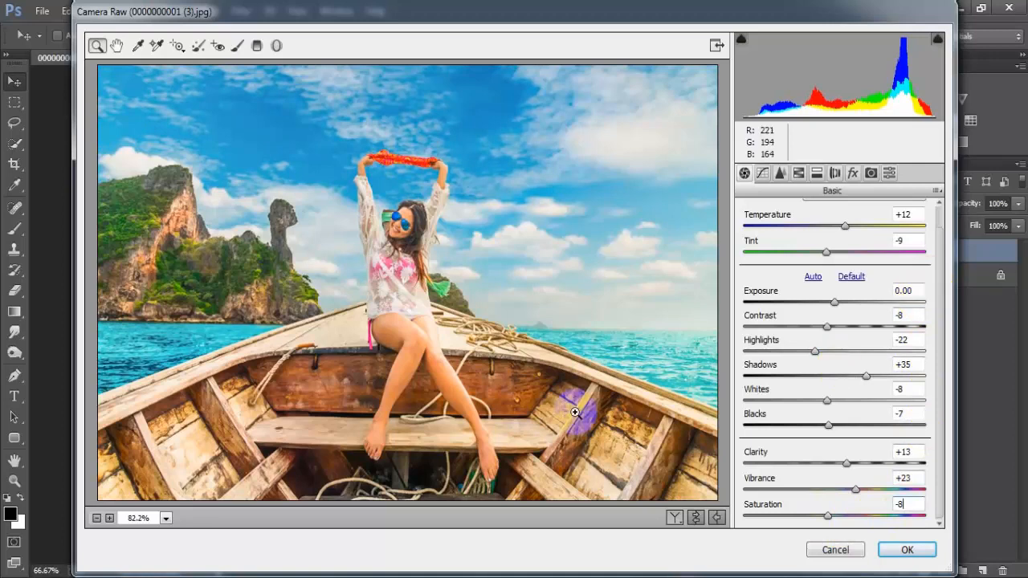
Shape the RGB point tone curve with input/output points 0/22, 64/63, 129/127 and 193/201.
click(770, 174)
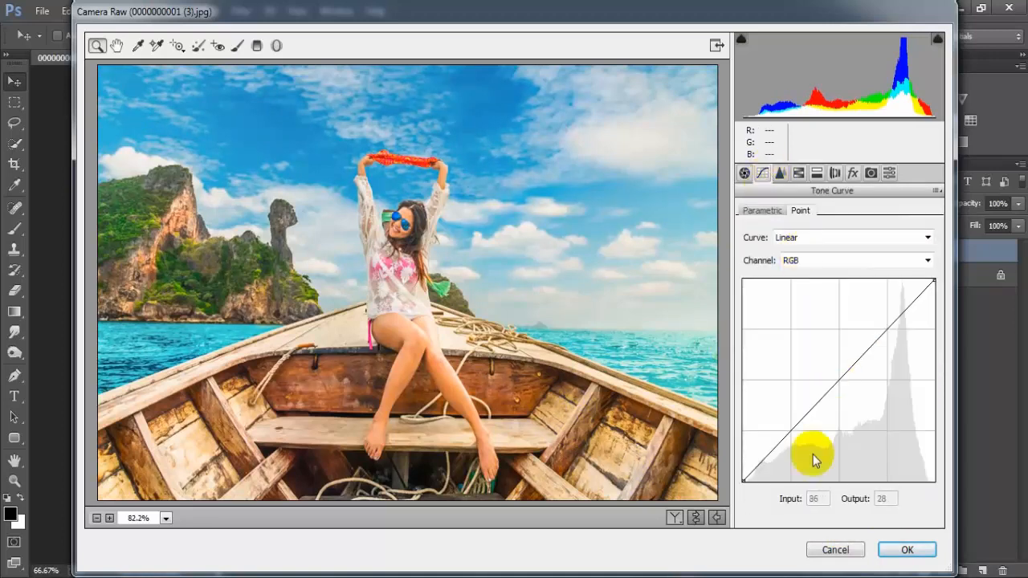
click(743, 479)
drag(743, 480, 727, 465)
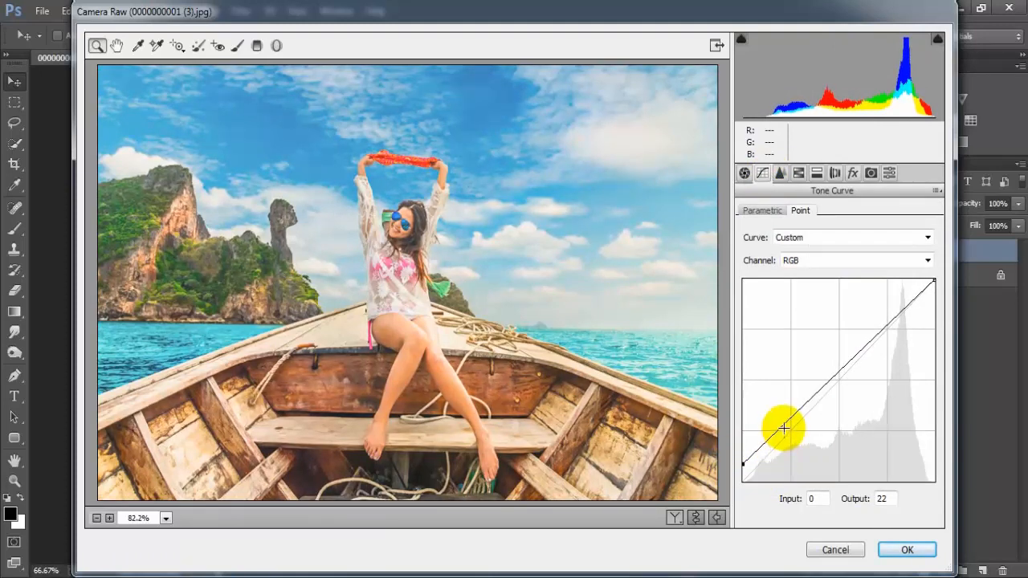
drag(783, 427, 792, 432)
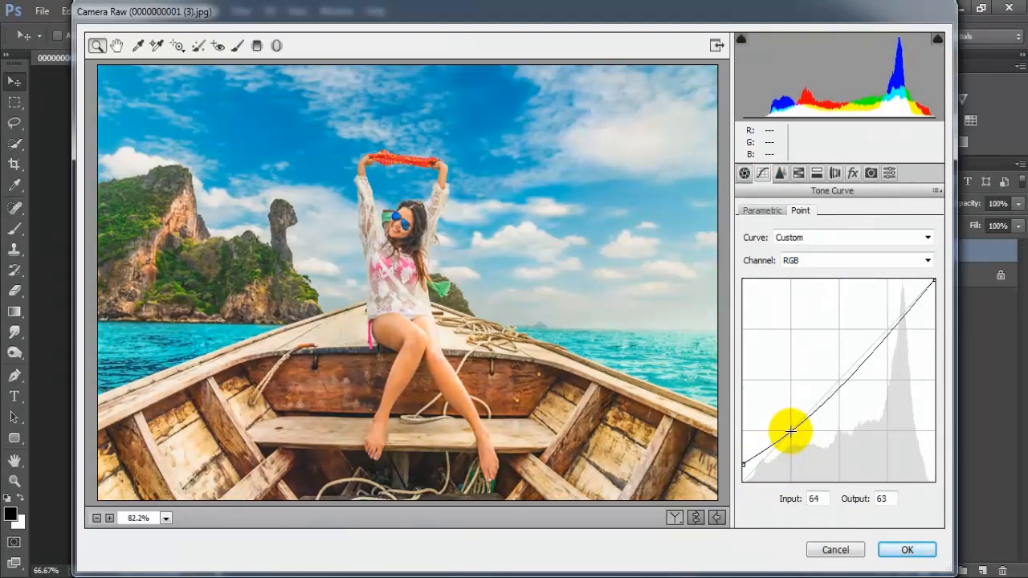
drag(840, 386, 840, 380)
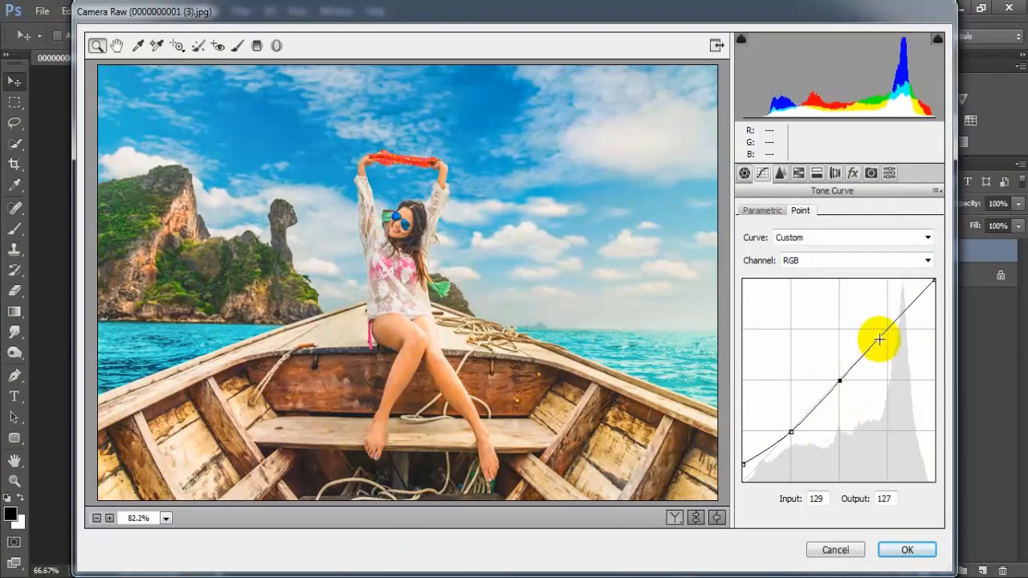
drag(888, 329, 888, 322)
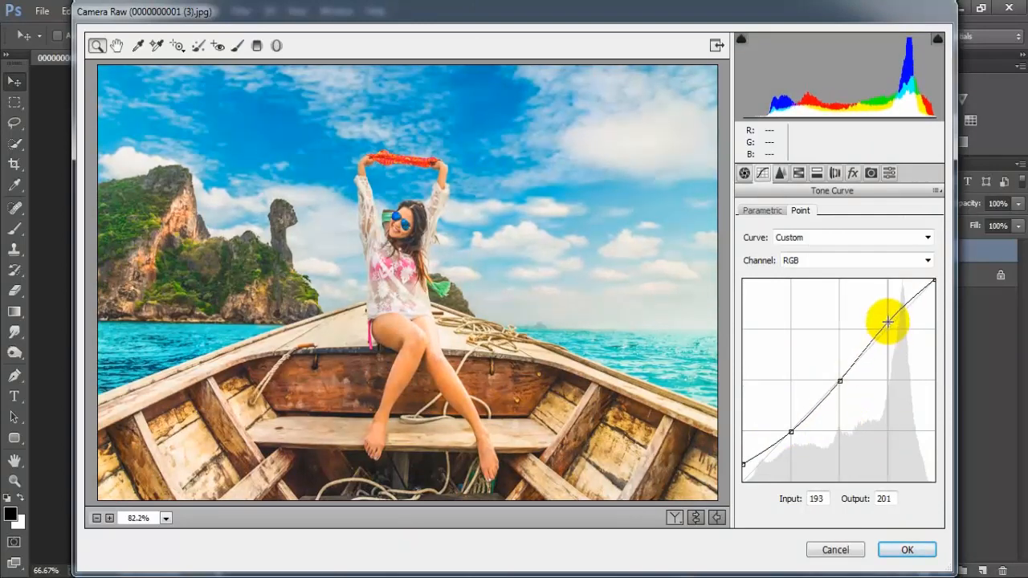
Set the noise reduction Luminance to 20 in the Detail adjustments.
click(780, 175)
drag(746, 368, 780, 373)
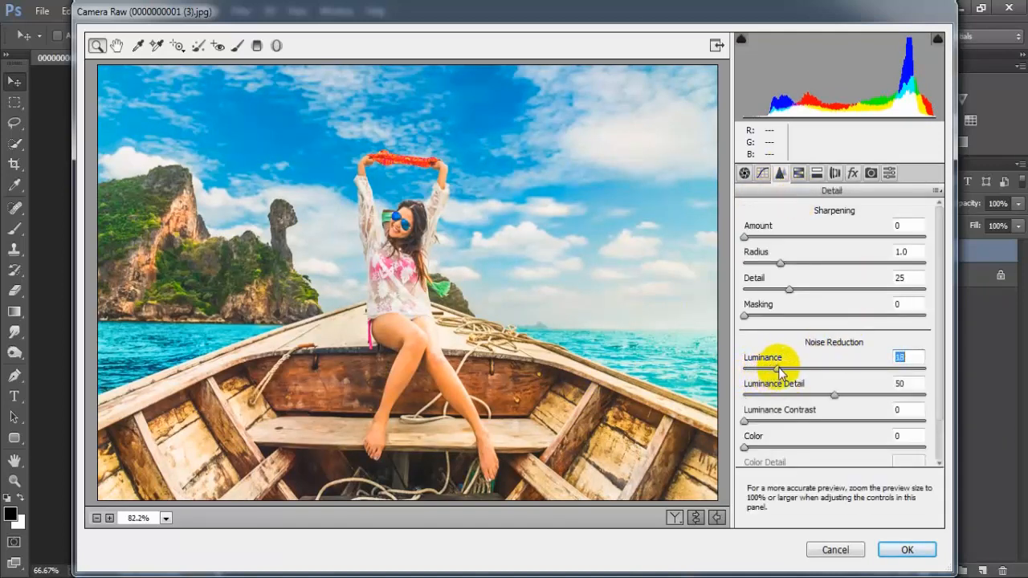
click(907, 356)
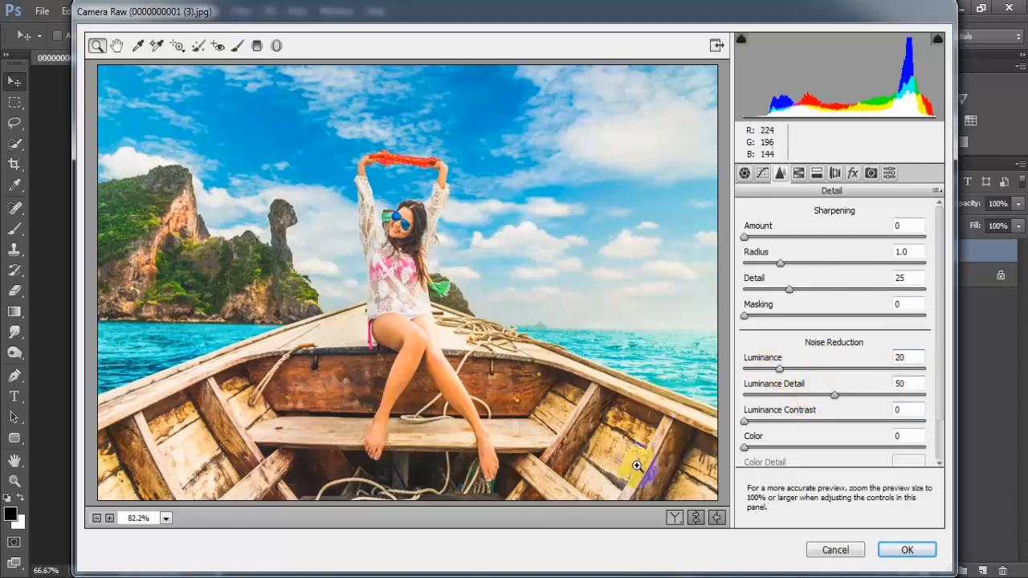
Set the HSL hues to Reds -8, Oranges -5, Yellows -50, Greens -49, Aquas -42, Blues -27, Purples -24 and Magentas +9.
click(799, 173)
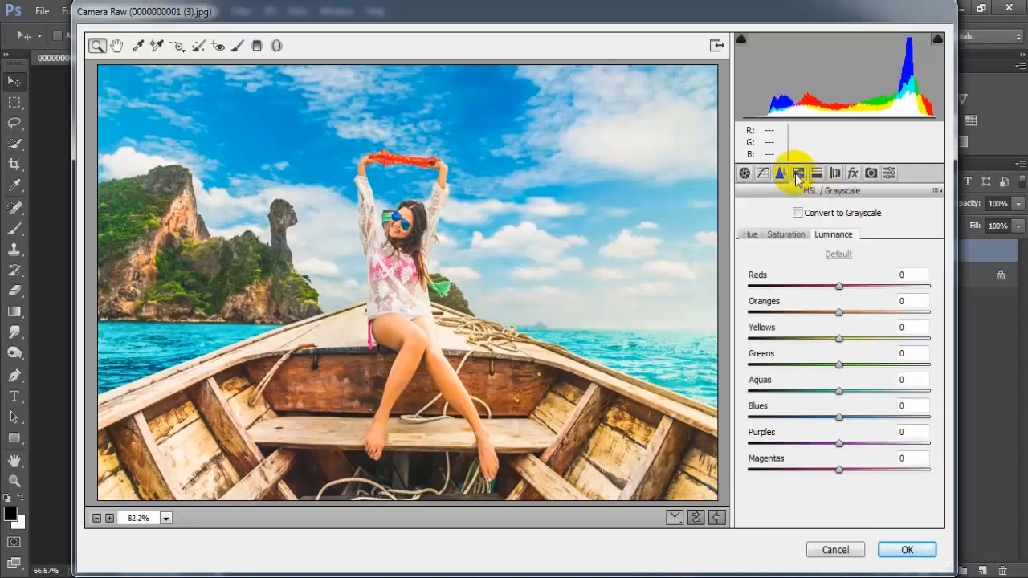
click(750, 238)
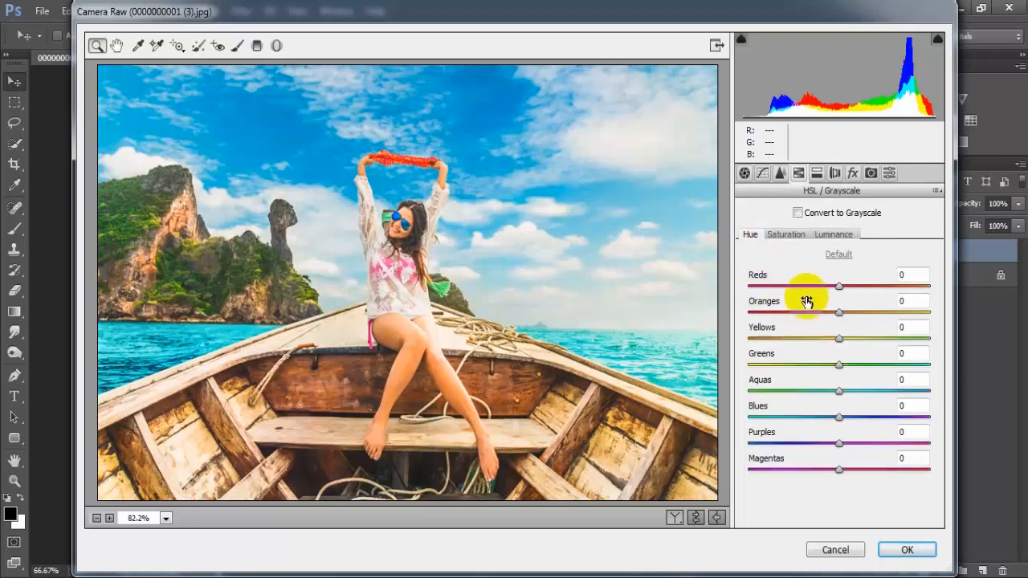
drag(841, 291, 833, 319)
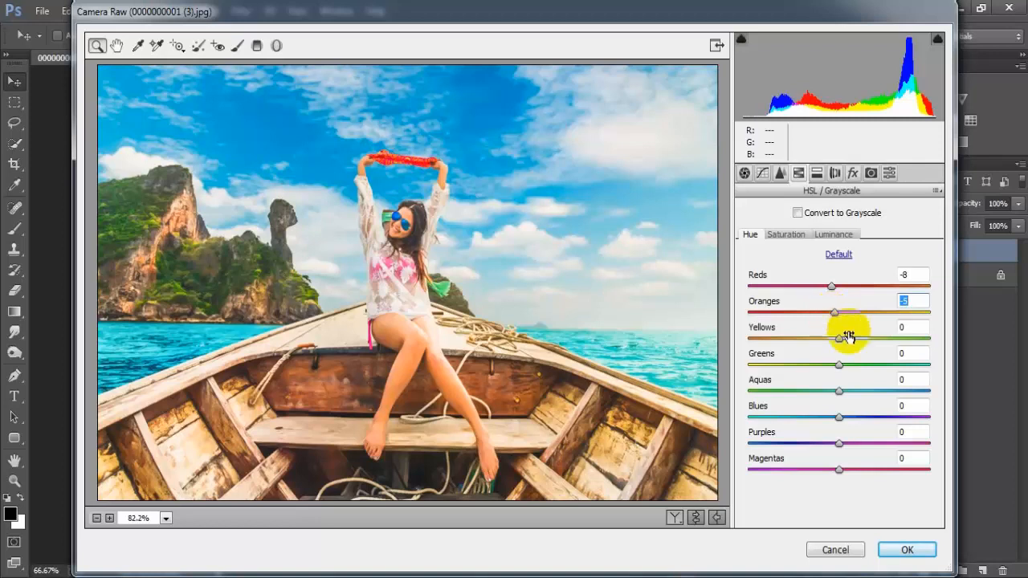
drag(840, 338, 803, 344)
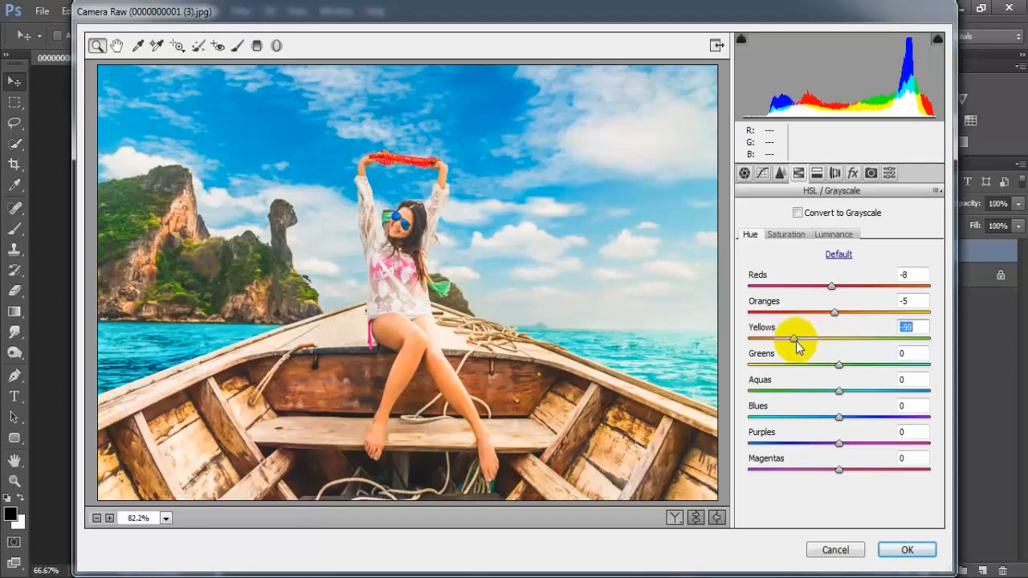
drag(839, 364, 792, 362)
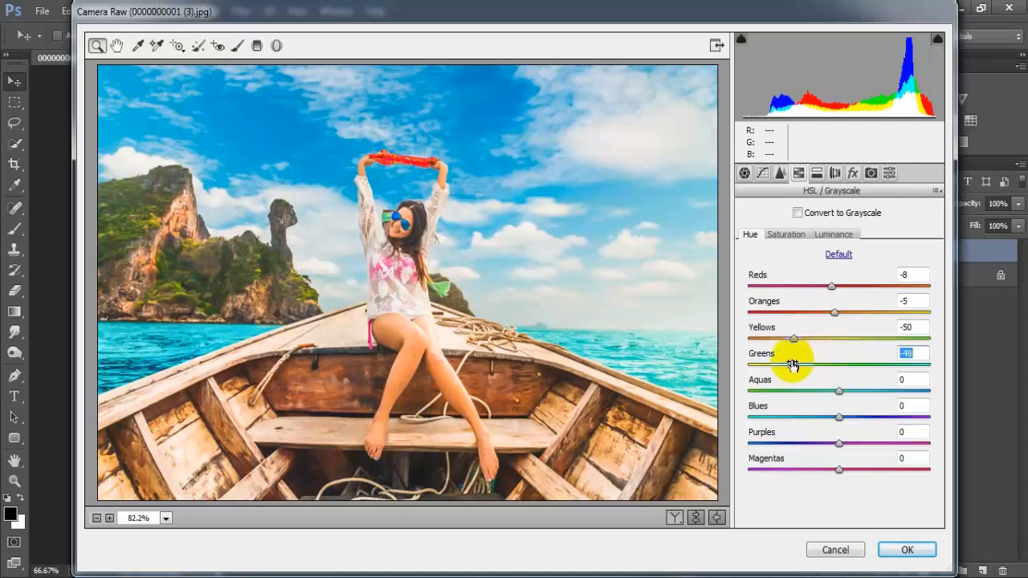
drag(840, 392, 801, 393)
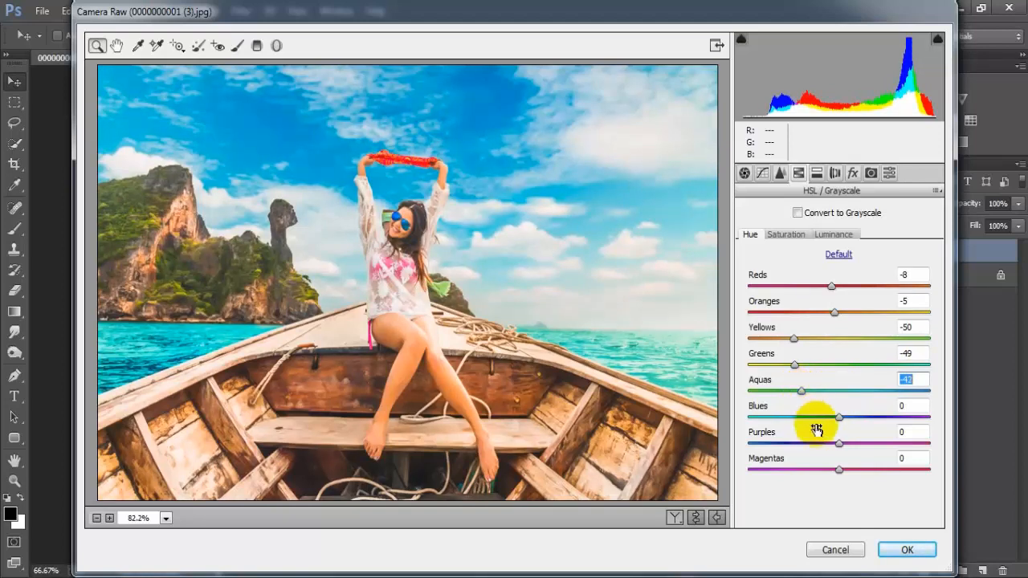
drag(839, 417, 816, 418)
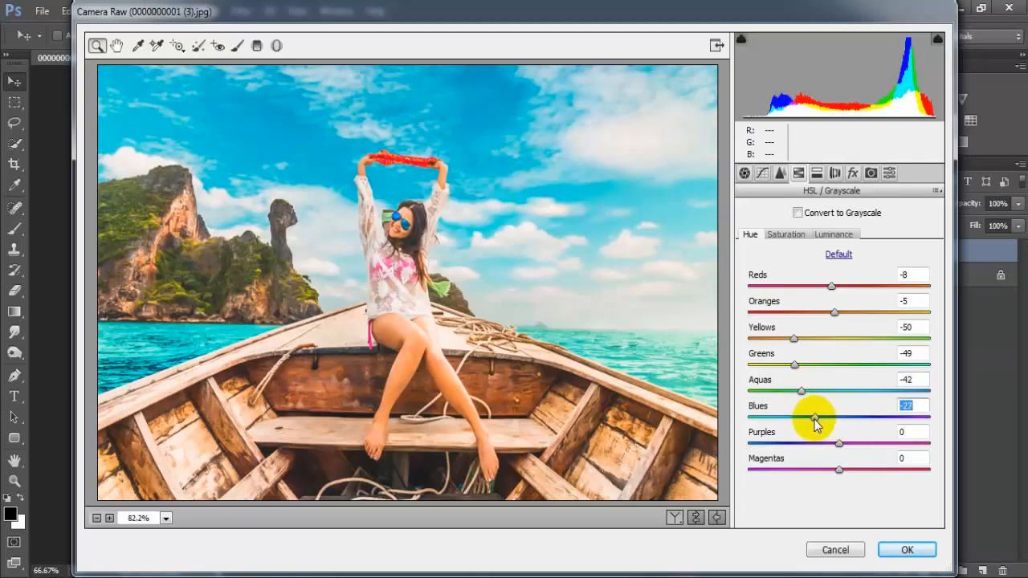
drag(840, 444, 820, 448)
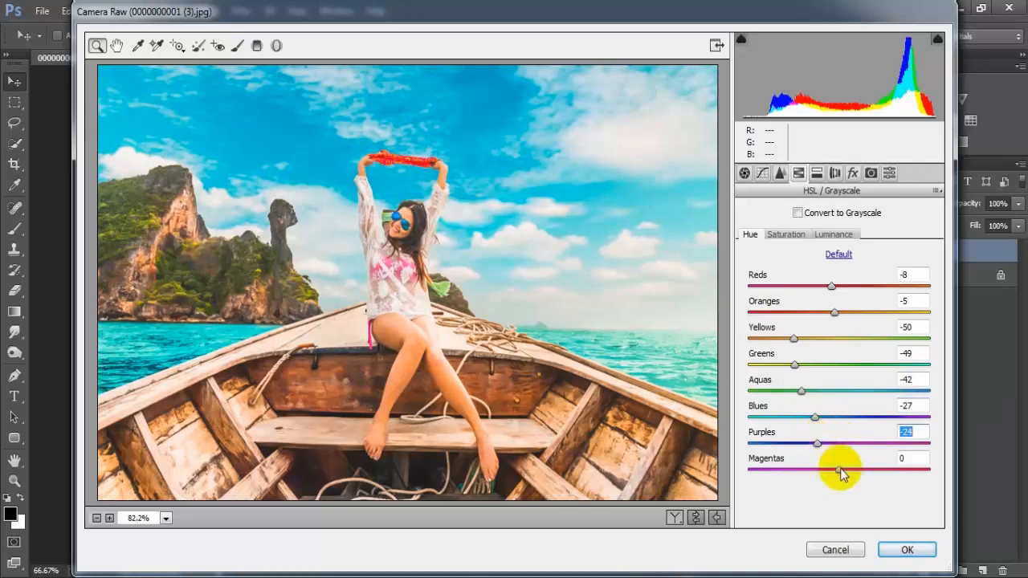
drag(840, 468, 850, 470)
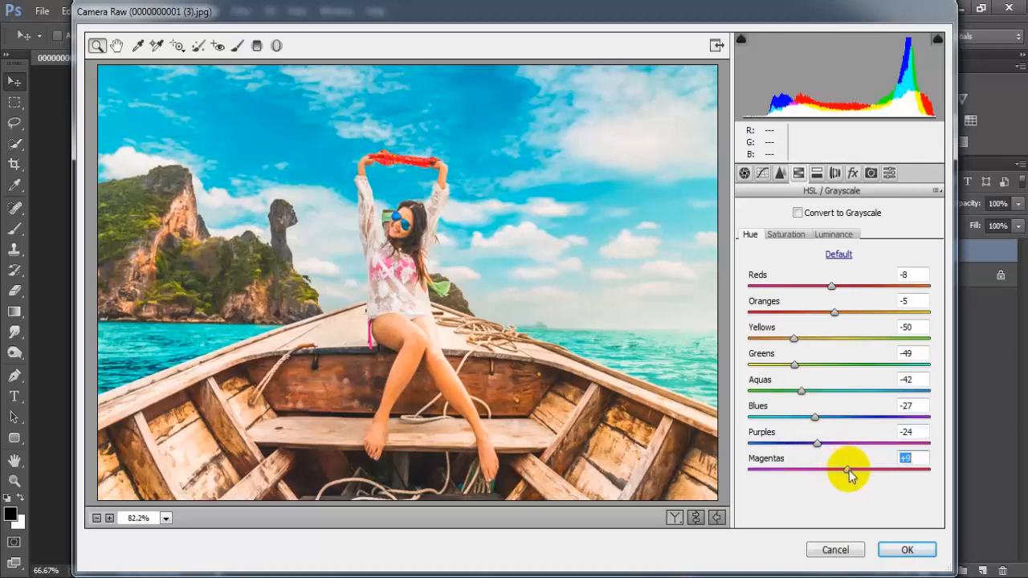
click(910, 456)
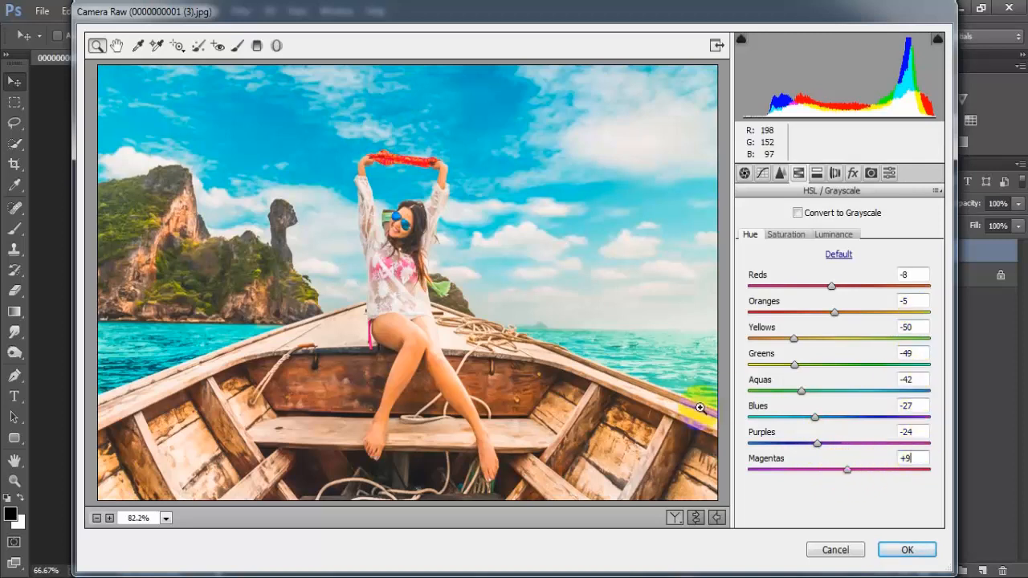
Set the HSL saturation to Reds -12, Oranges +12, Yellows -45, Greens -45, Aquas -54, Blues -19, Purples -15 and Magentas -12.
click(786, 235)
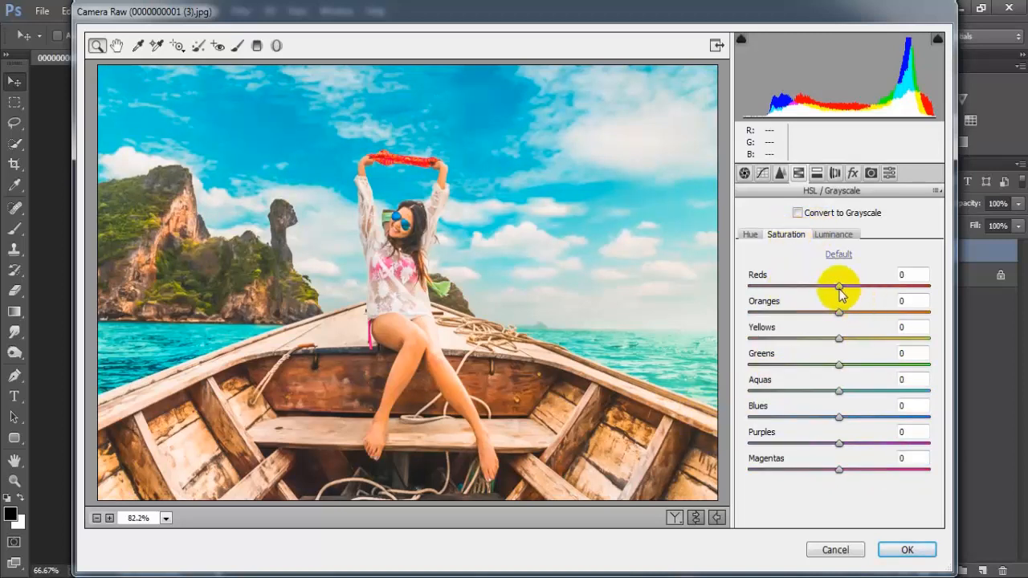
drag(840, 287, 830, 287)
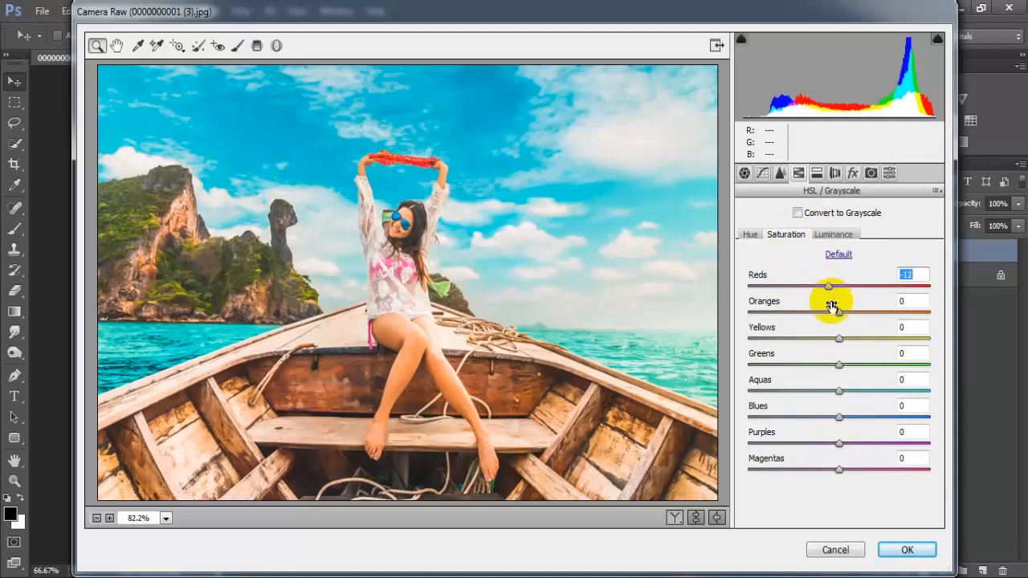
drag(840, 313, 849, 319)
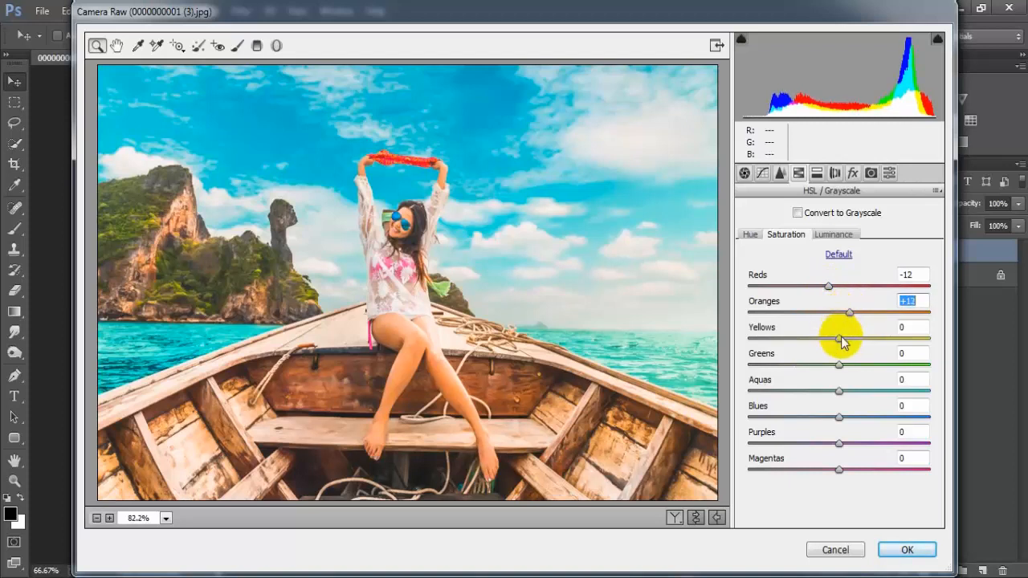
drag(839, 339, 812, 338)
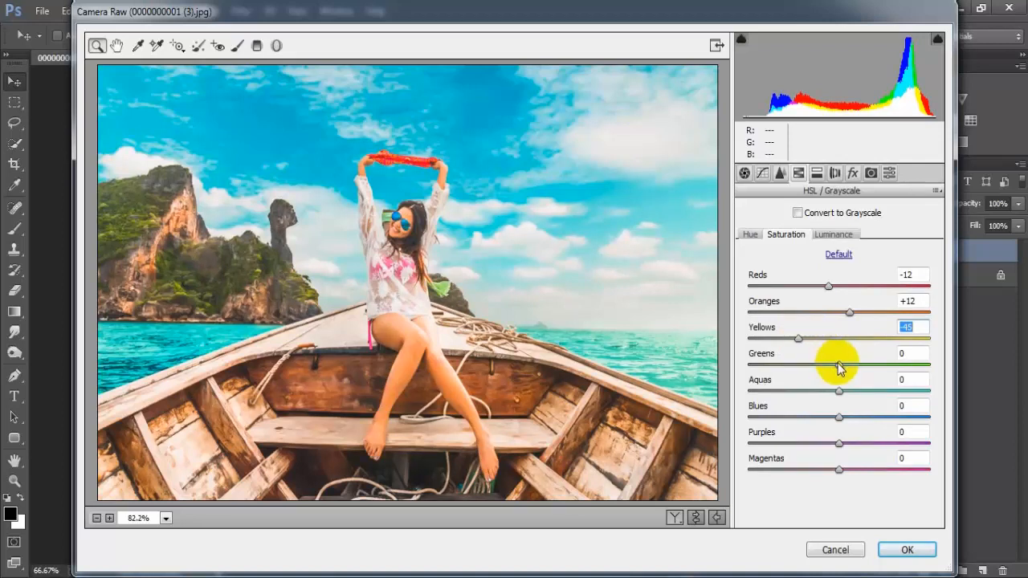
drag(839, 365, 791, 395)
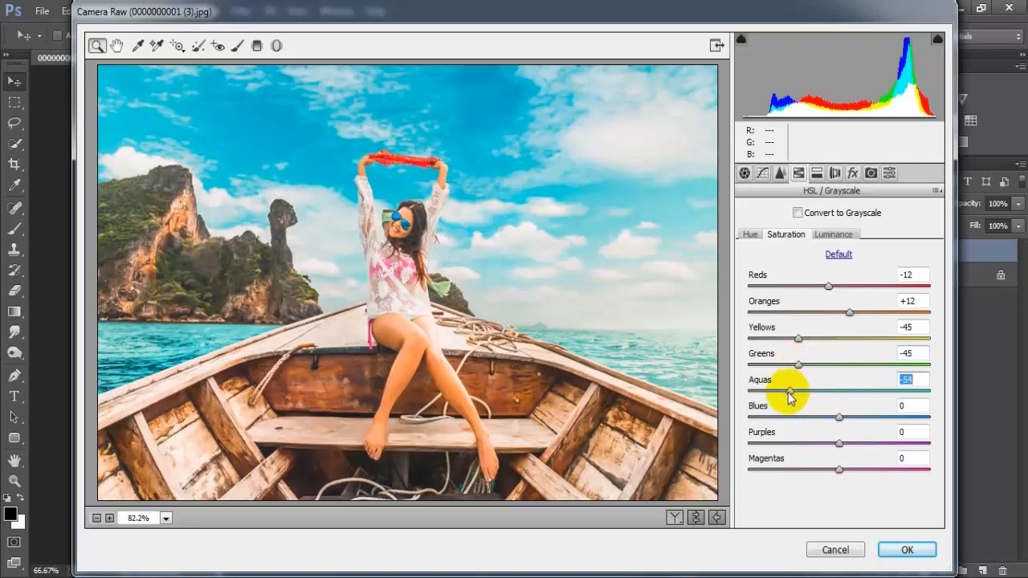
mouse_move(840, 418)
mouse_down()
mouse_move(820, 416)
mouse_move(822, 425)
mouse_up()
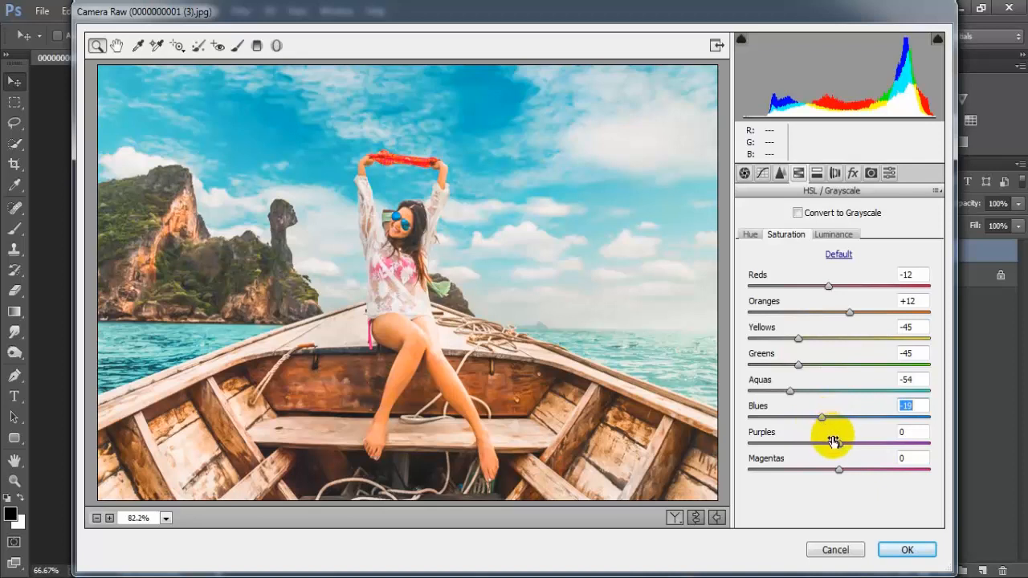
drag(840, 442, 825, 449)
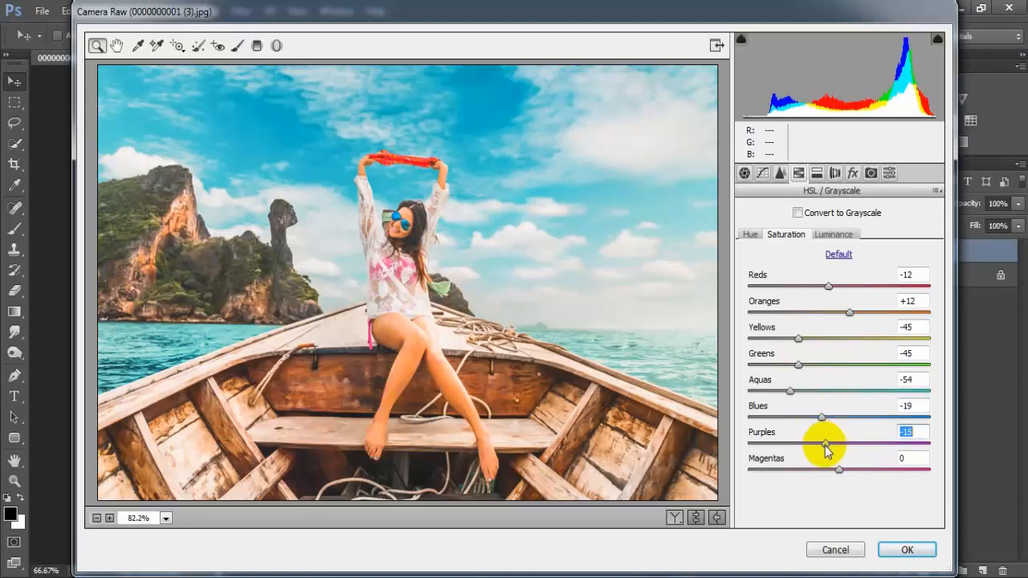
drag(839, 473, 829, 476)
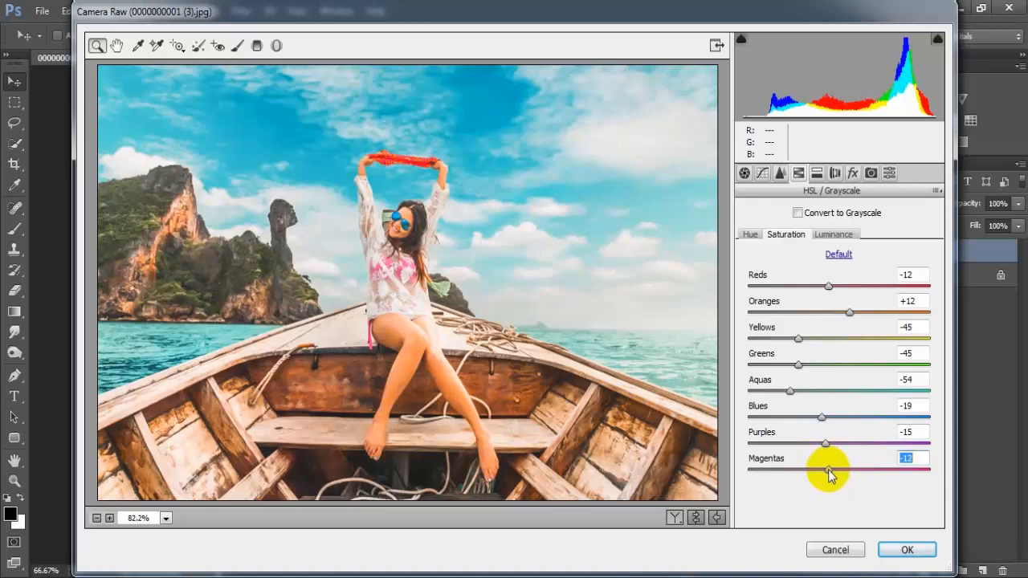
click(921, 459)
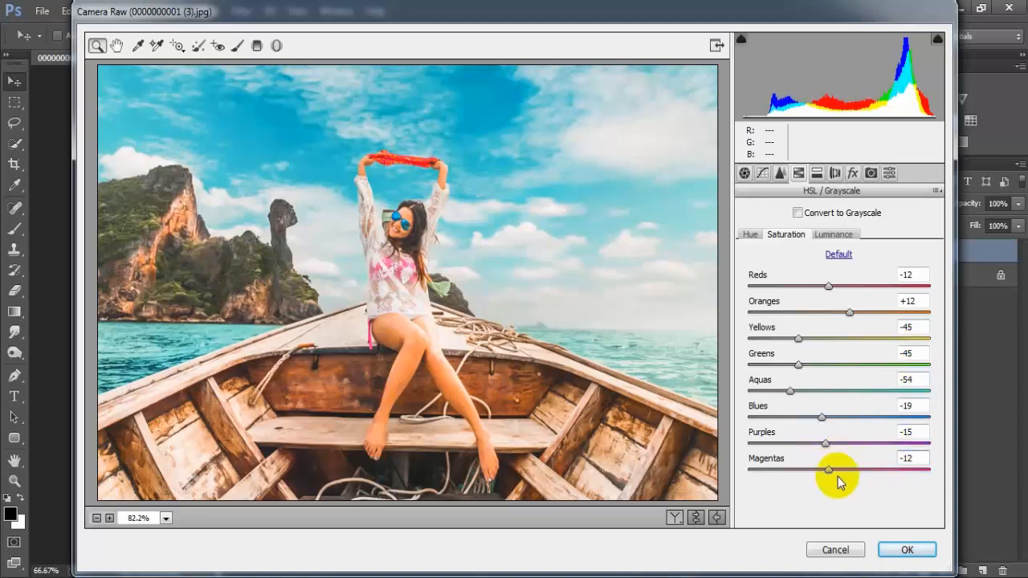
Set the HSL luminance to Reds -10, Oranges -18, Yellows -25, Greens -41, Aquas -45 and Blues -26.
click(833, 234)
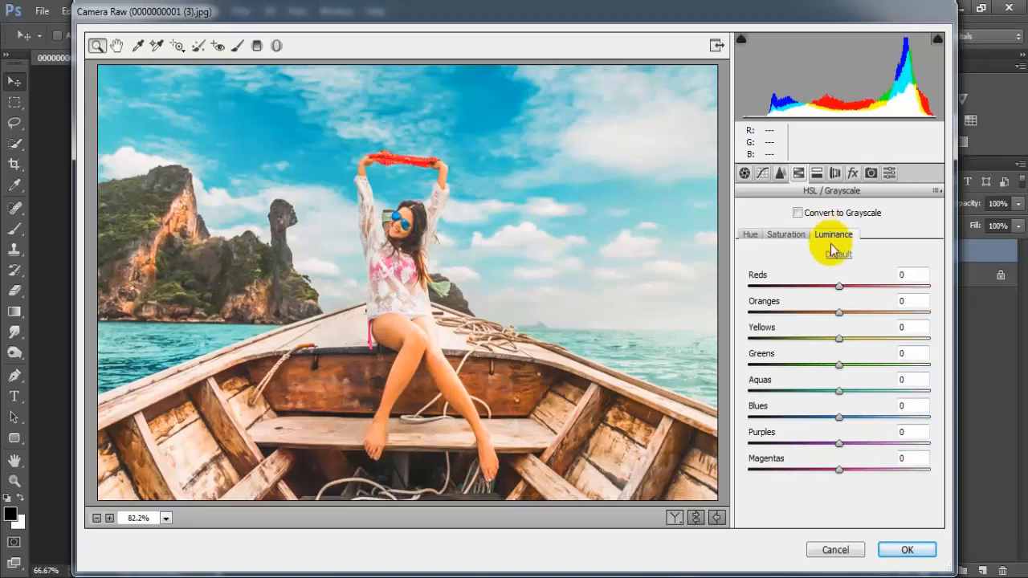
drag(841, 288, 820, 341)
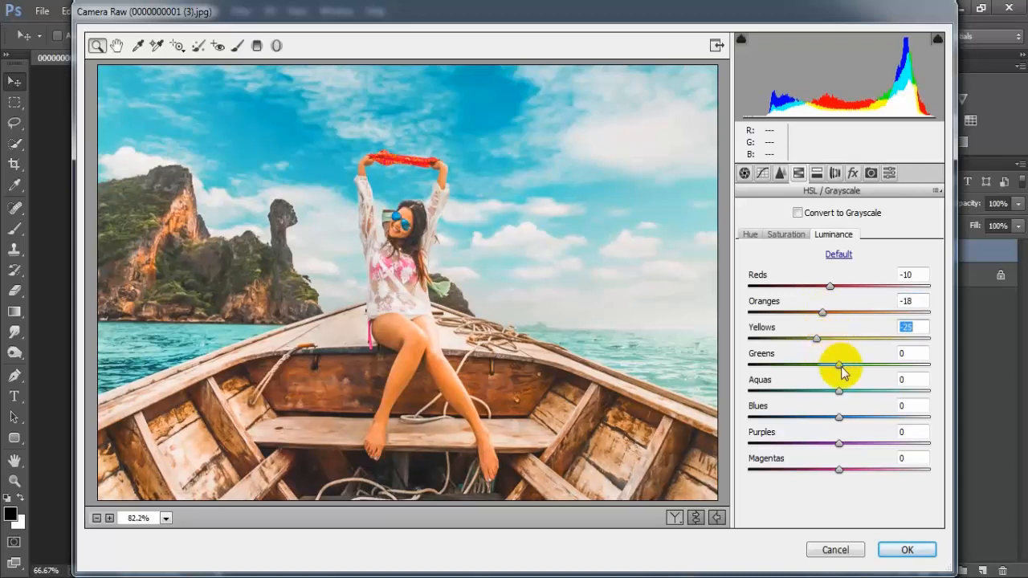
drag(841, 366, 807, 369)
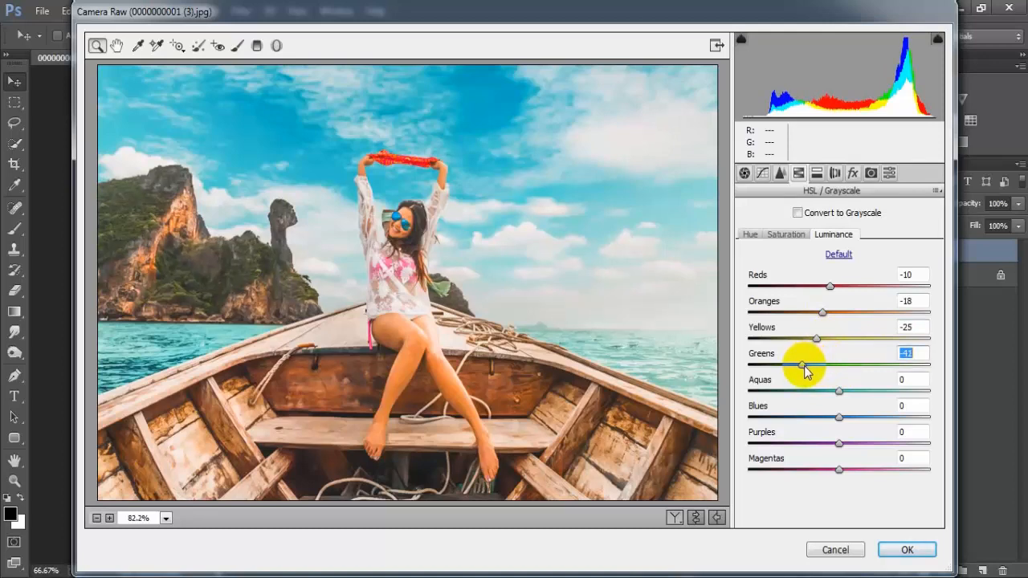
drag(839, 393, 797, 399)
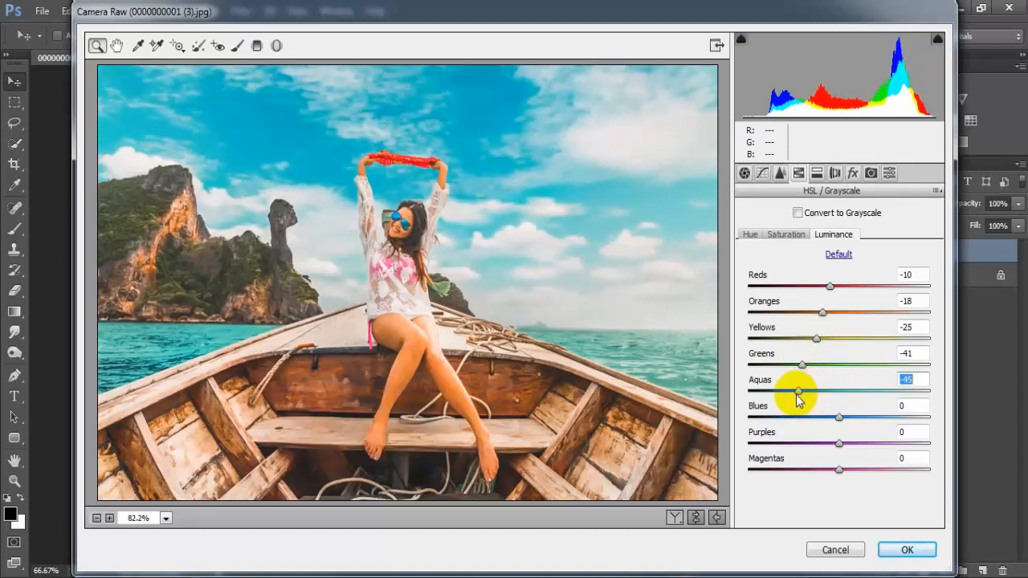
drag(839, 417, 815, 419)
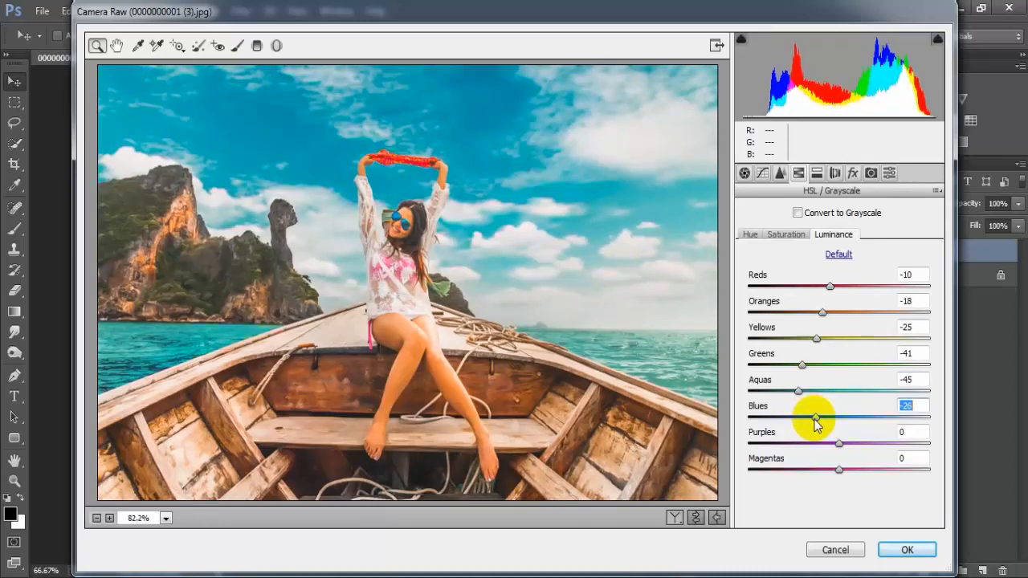
click(907, 405)
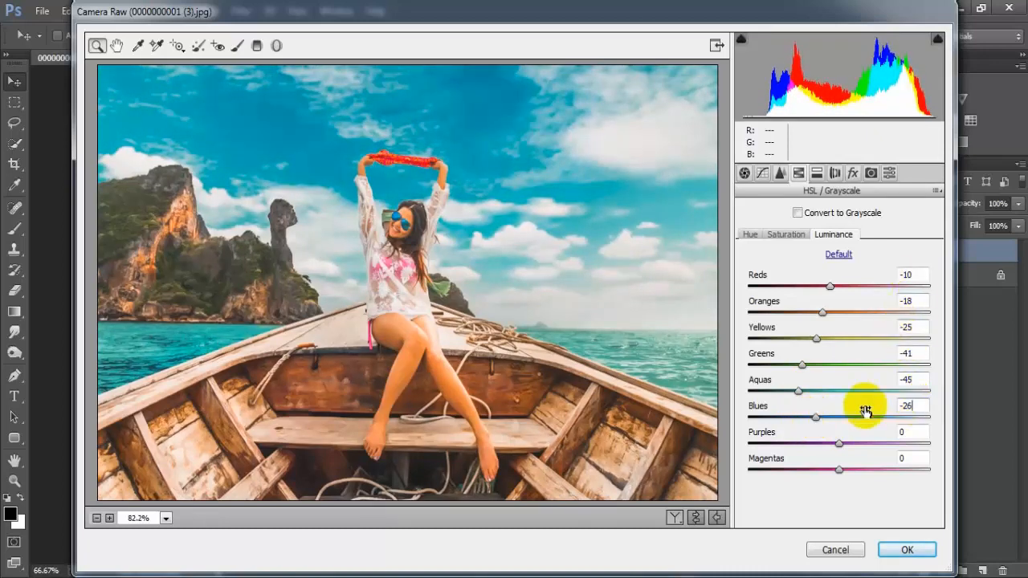
Split-tone the photo with highlights at Hue 42 and Saturation 13, Balance +14, and shadows at Hue 179 and Saturation 4.
click(817, 175)
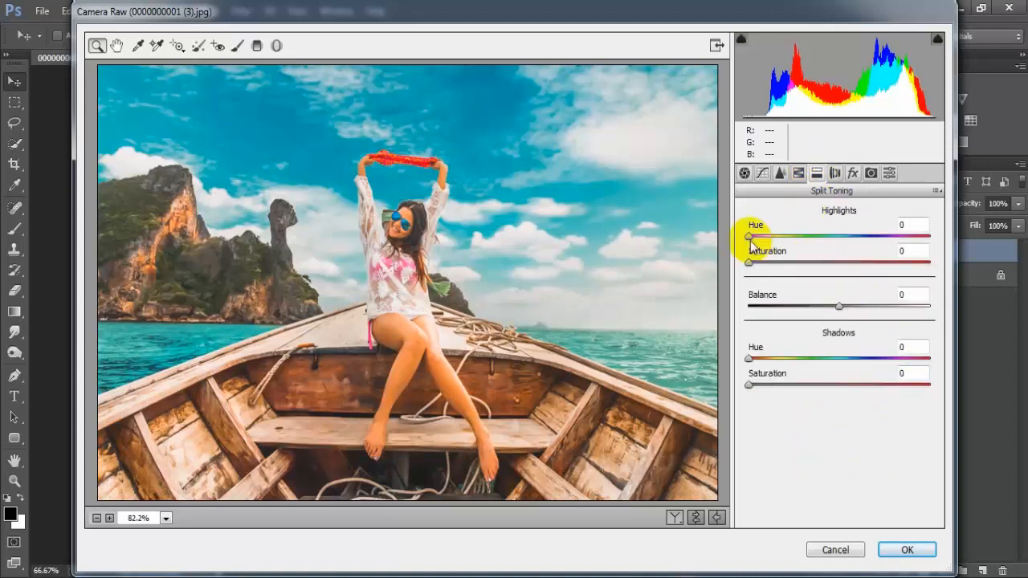
drag(751, 243, 772, 251)
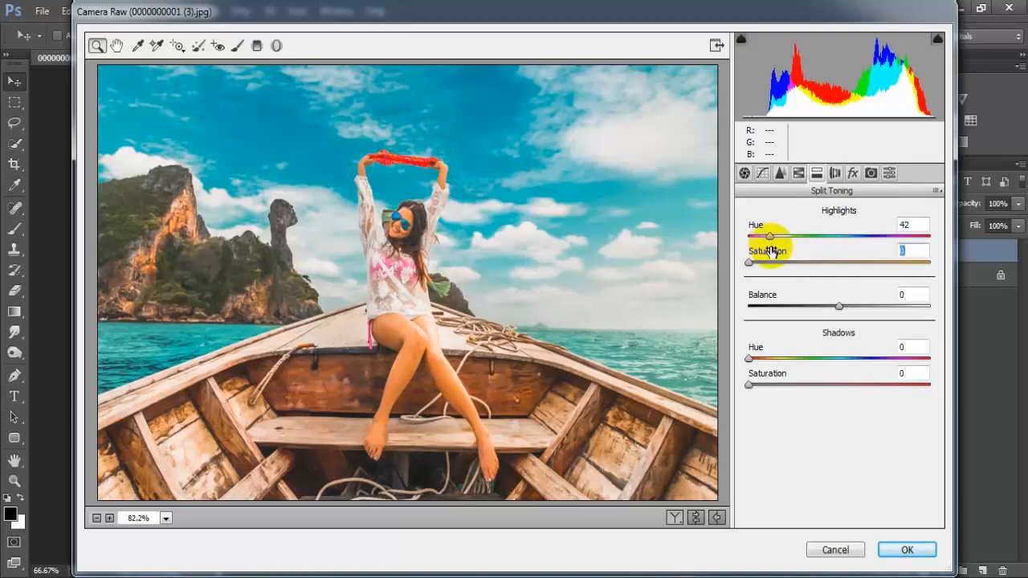
drag(750, 263, 773, 269)
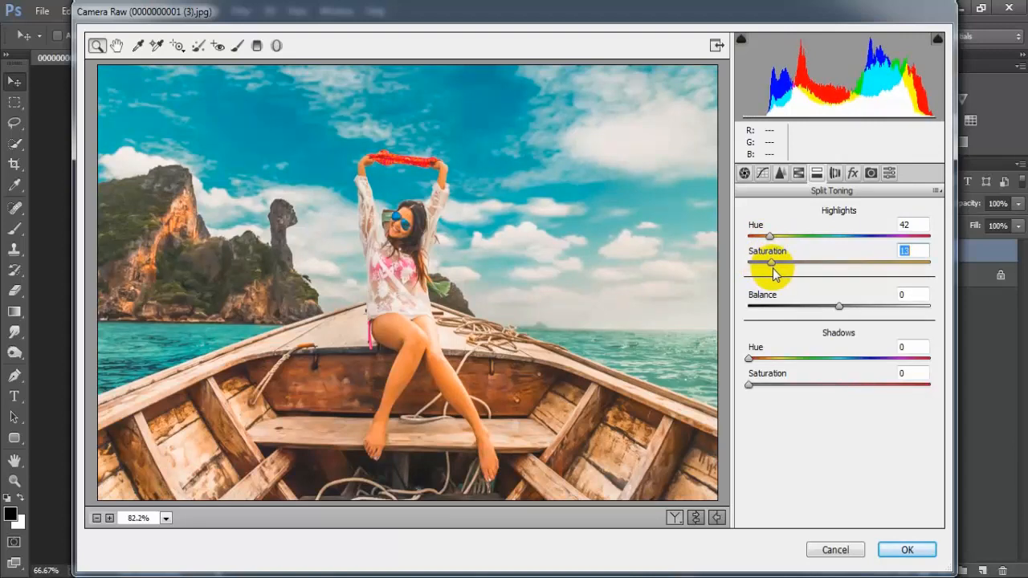
drag(839, 306, 849, 309)
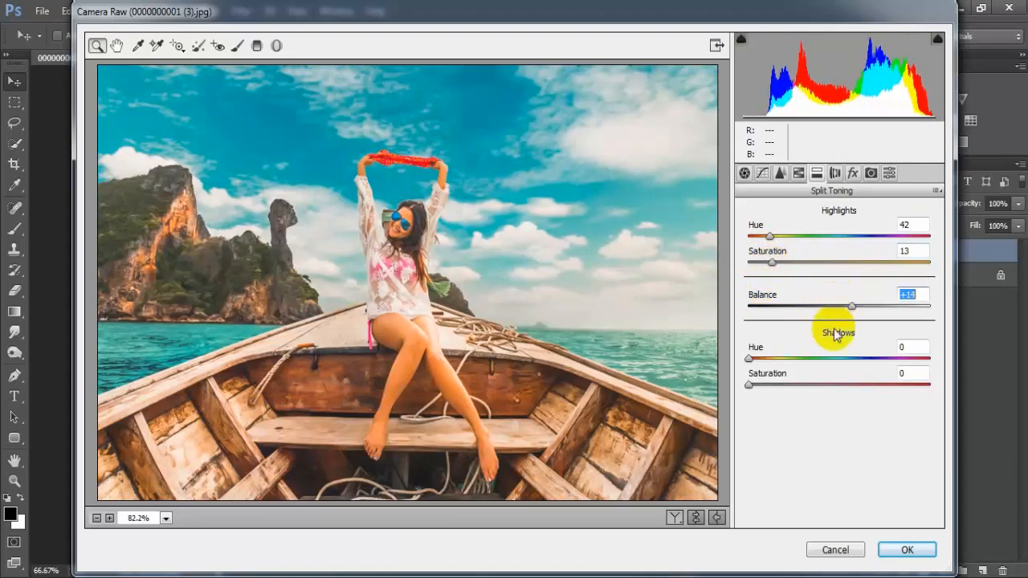
drag(749, 359, 835, 361)
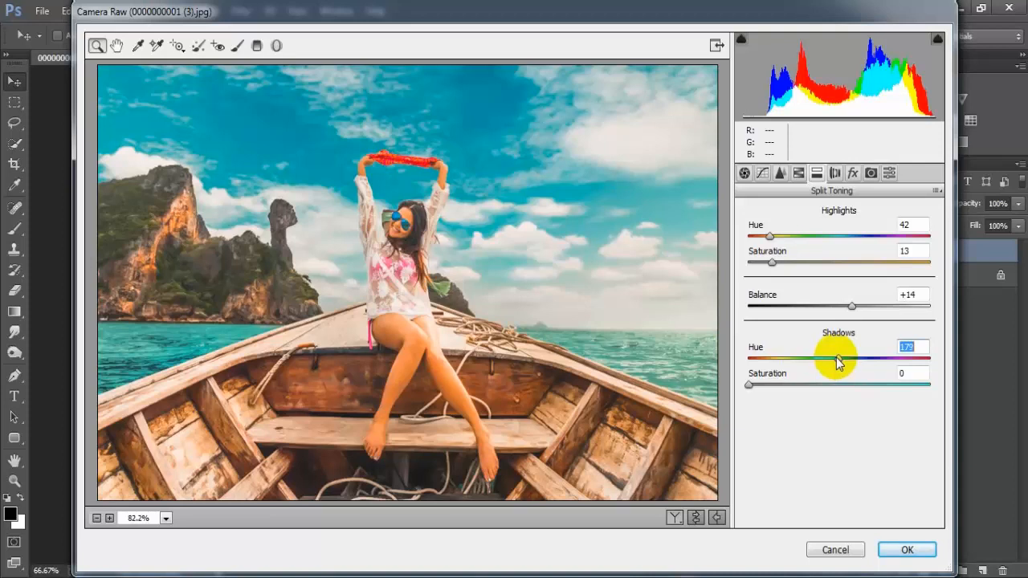
click(751, 385)
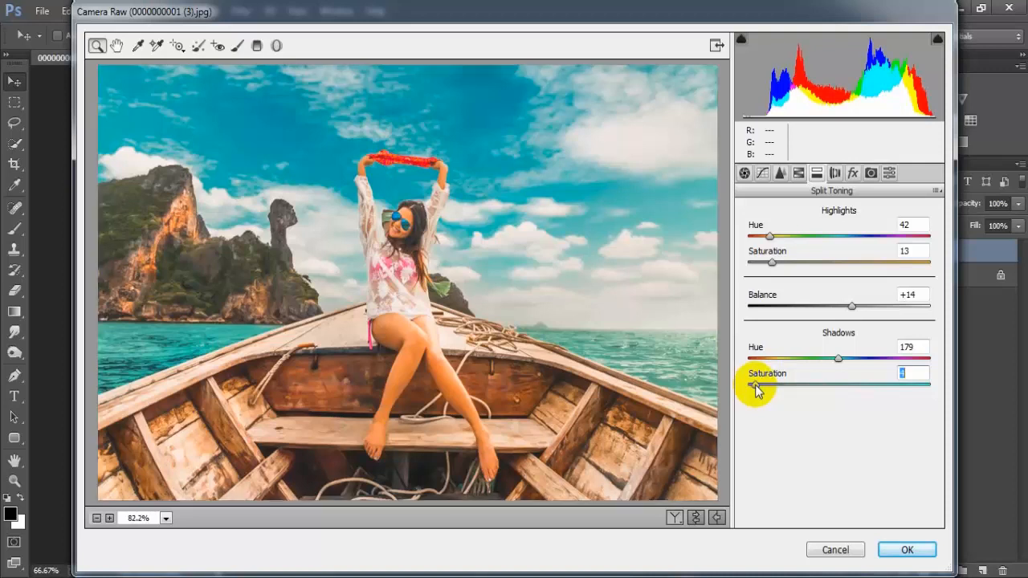
click(923, 373)
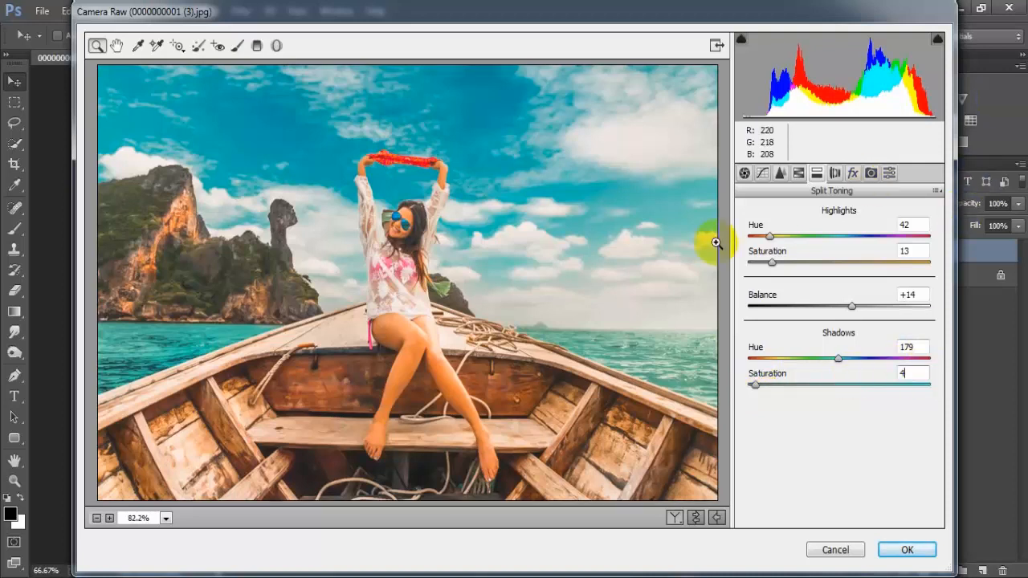
Set the Post Crop Vignetting Amount to -8 with the Highlight Priority style.
click(856, 176)
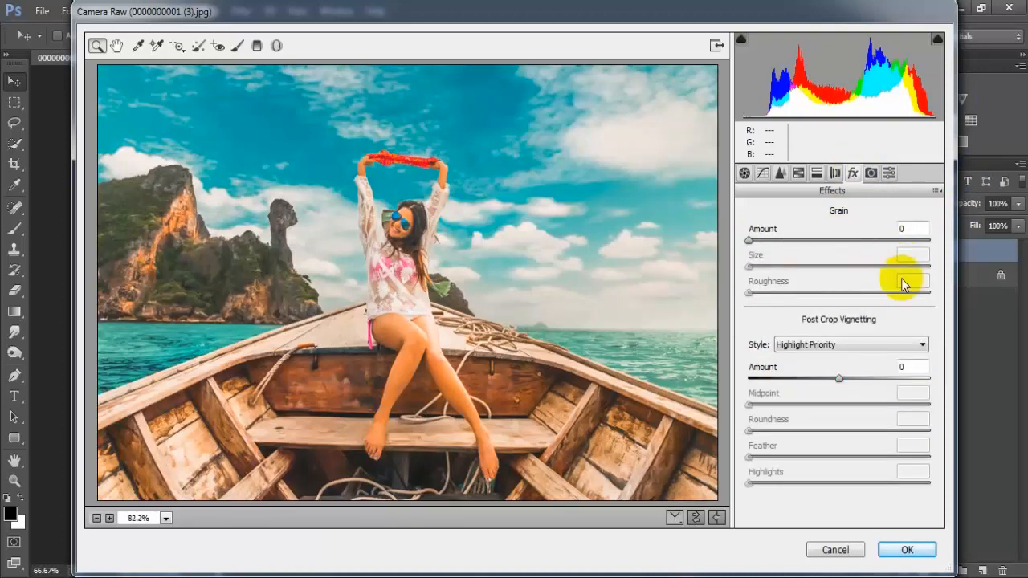
click(840, 379)
drag(839, 379, 833, 380)
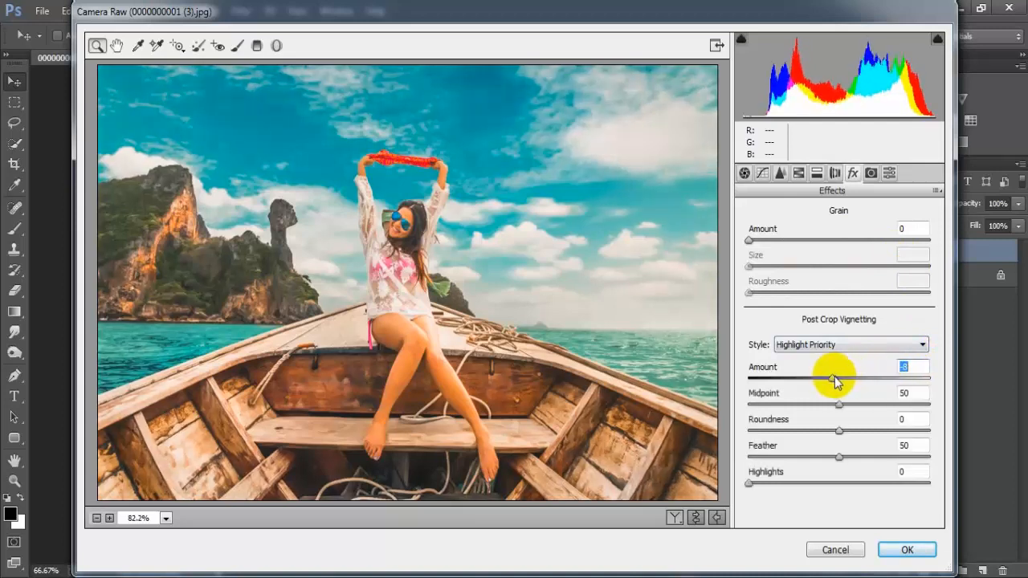
click(922, 368)
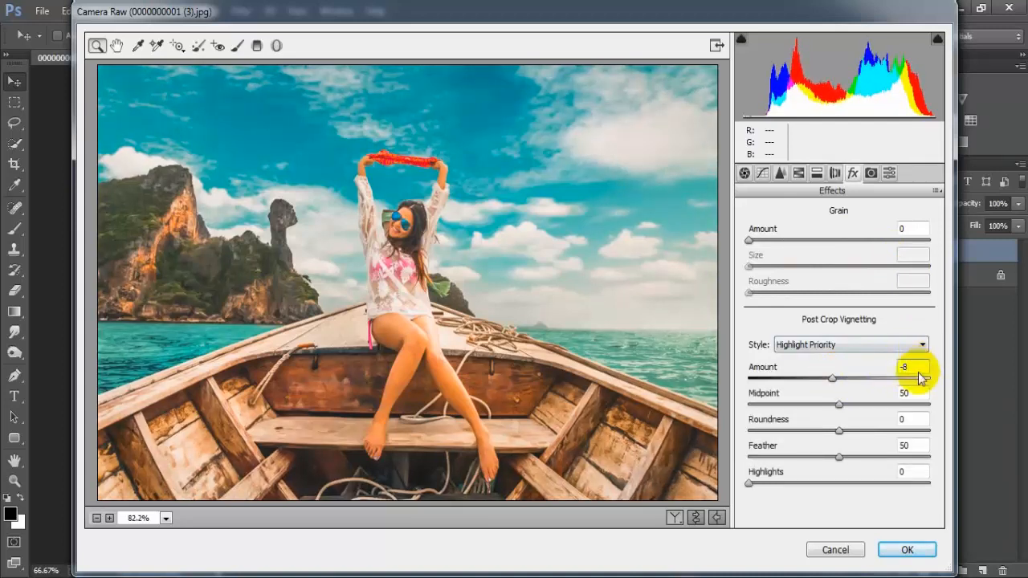
Compare the photo before and after the adjustments, and apply the Camera Raw Filter to the layer.
click(696, 519)
click(696, 519)
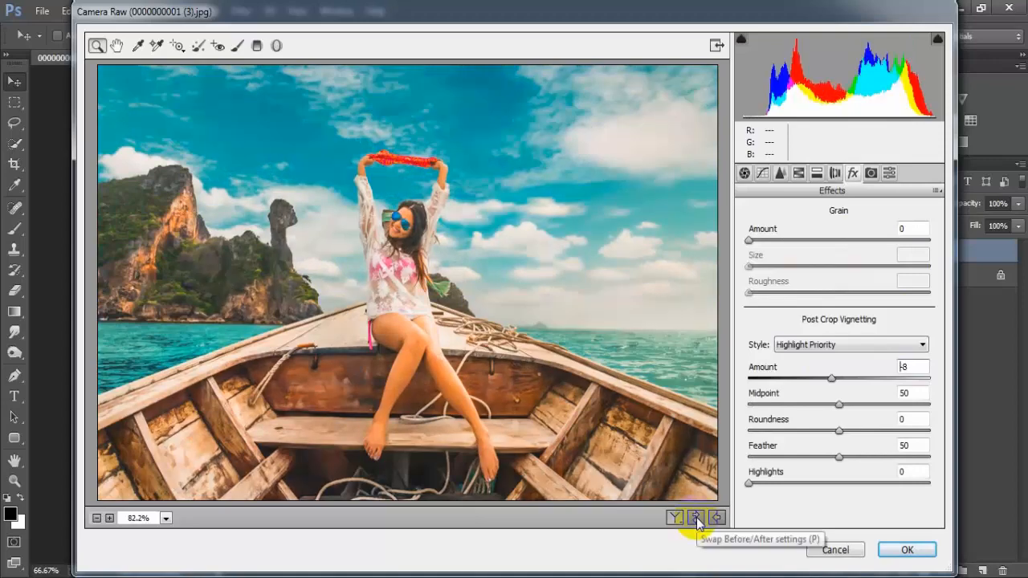
click(696, 519)
click(696, 519)
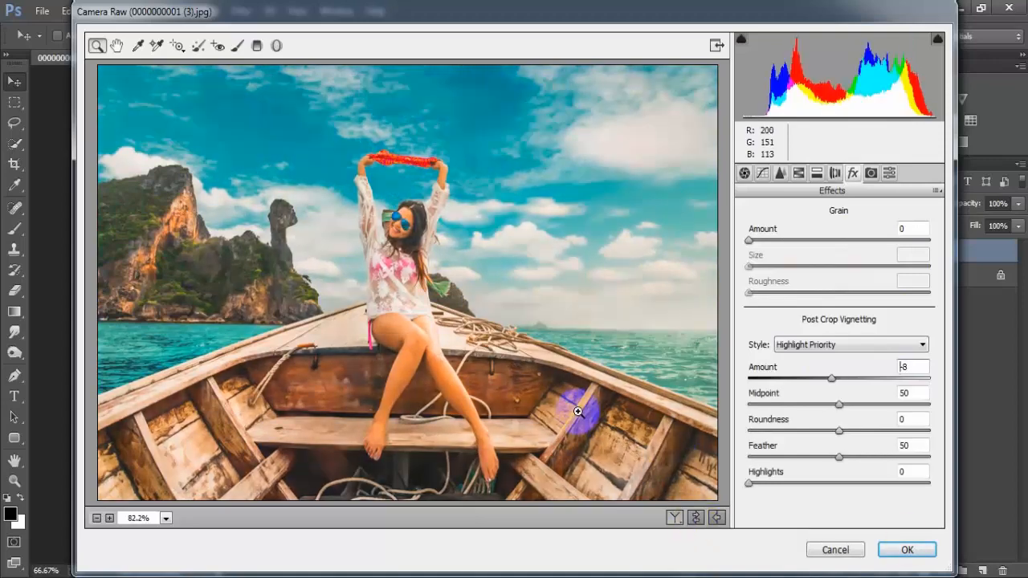
click(908, 551)
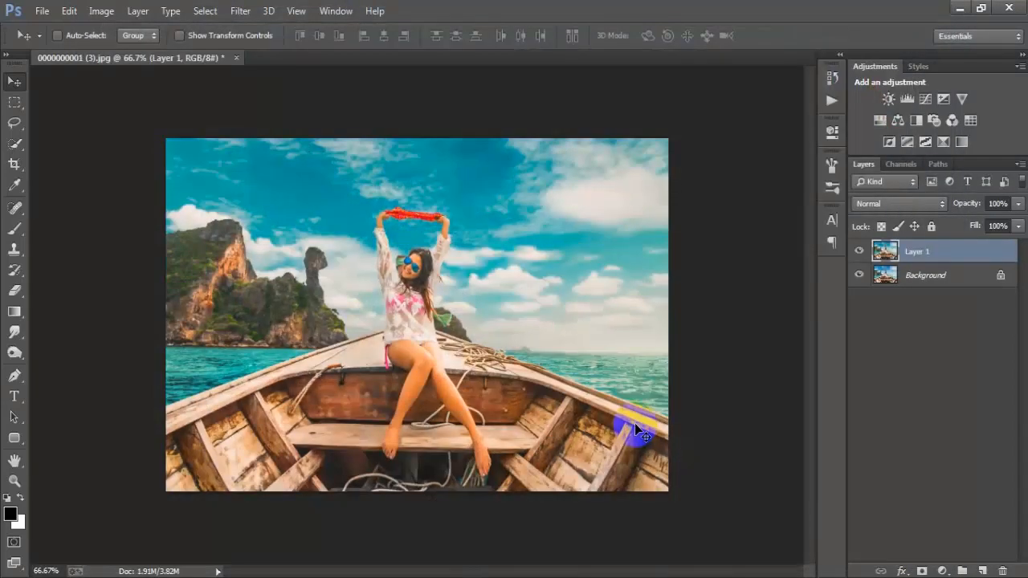
Compare the graded Layer 1 with the original Background at 100% and 66.67% zoom, leaving Layer 1 shown.
key(ctrl+1)
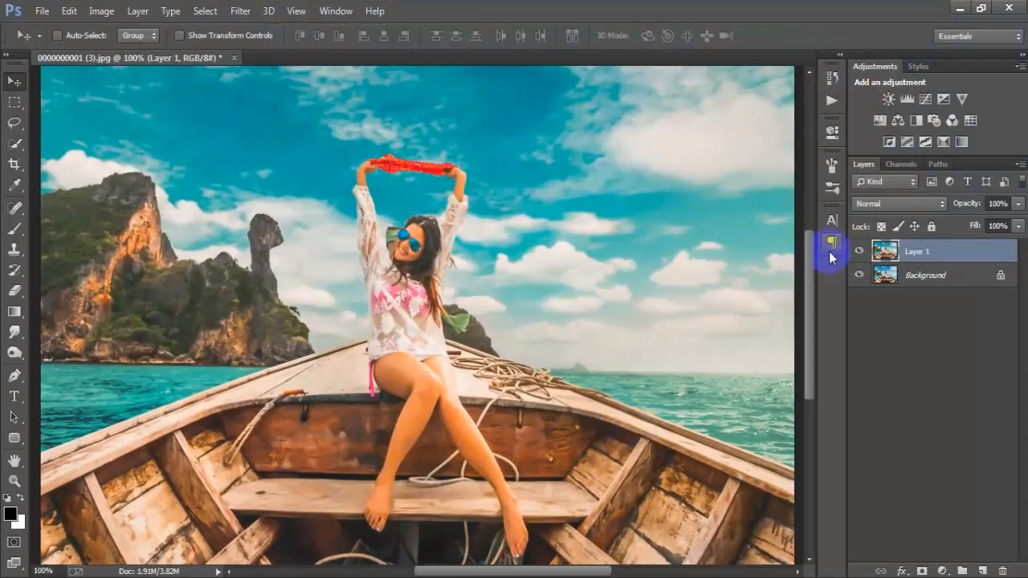
click(861, 253)
click(860, 253)
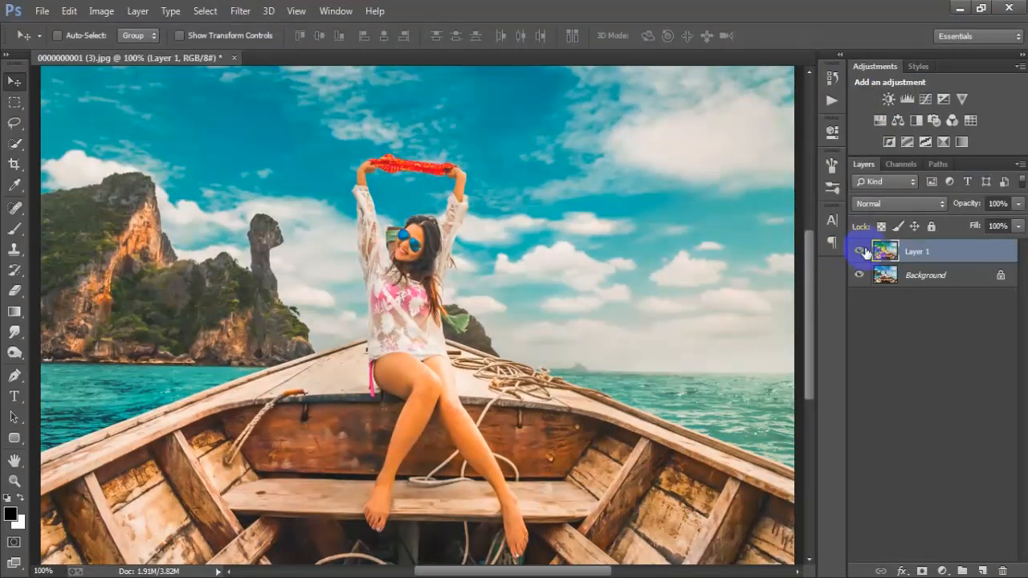
click(861, 252)
click(860, 253)
click(860, 253)
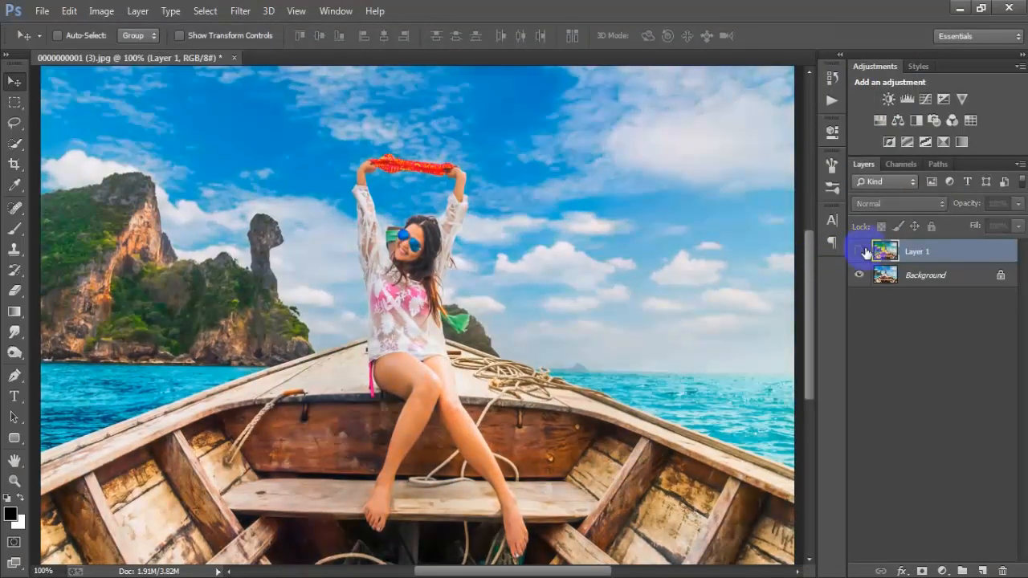
click(860, 252)
key(ctrl+minus)
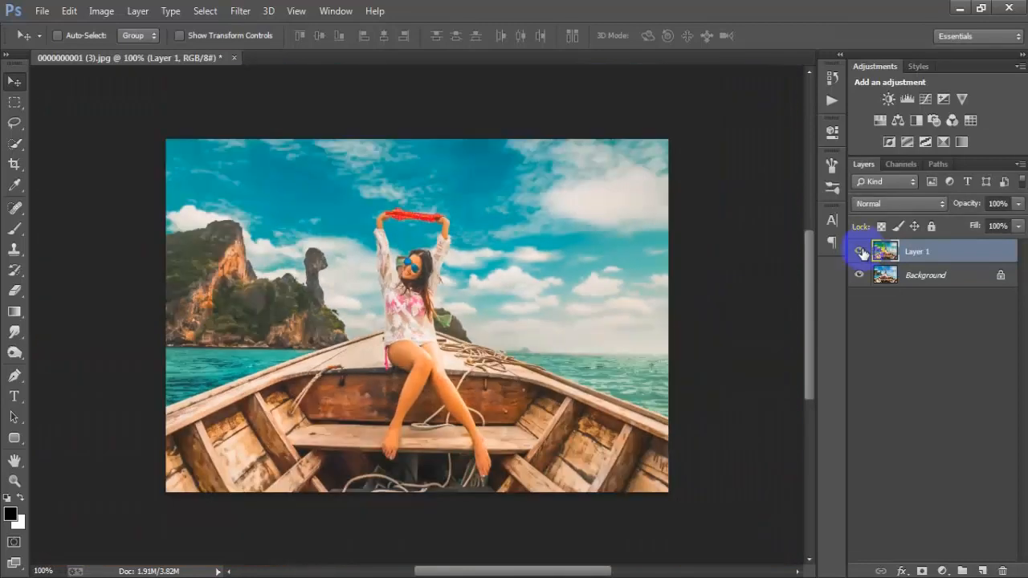
click(860, 253)
click(861, 252)
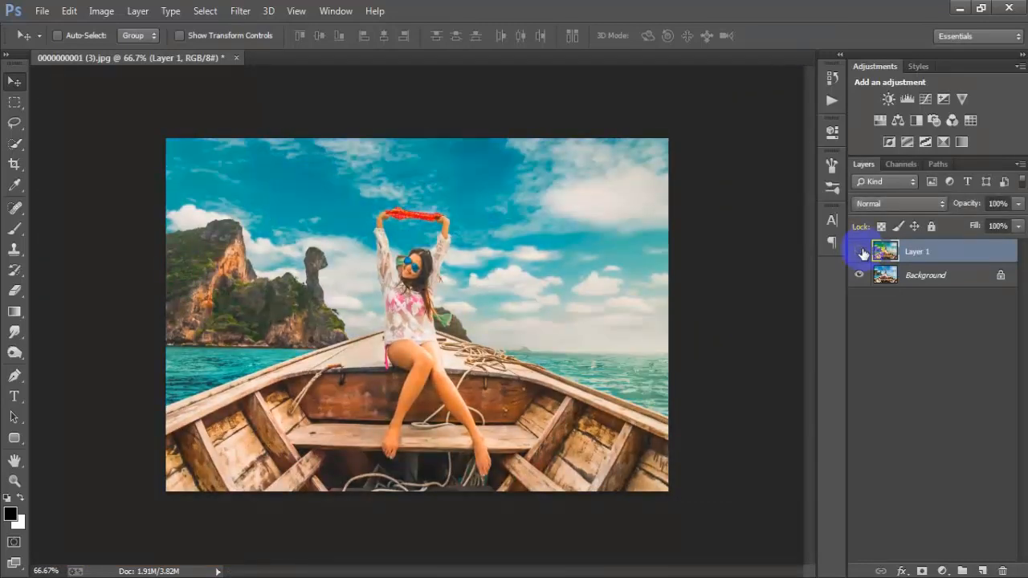
click(861, 253)
click(861, 253)
click(861, 253)
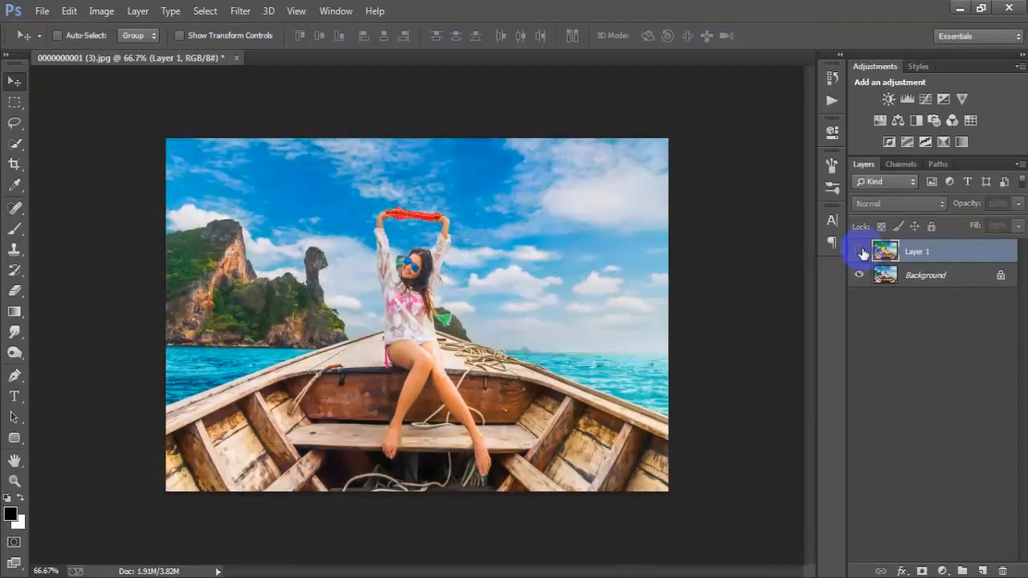
click(862, 254)
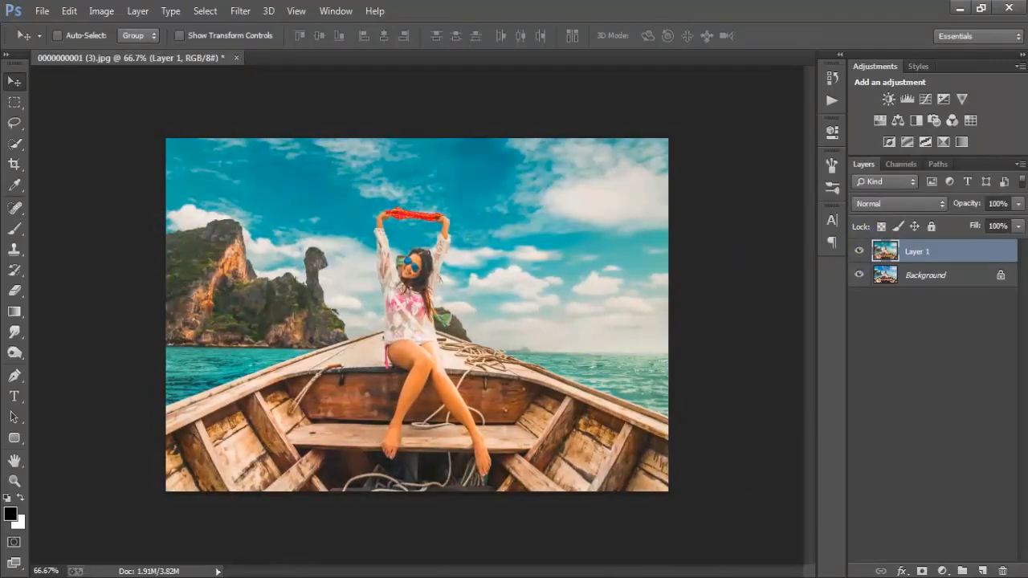